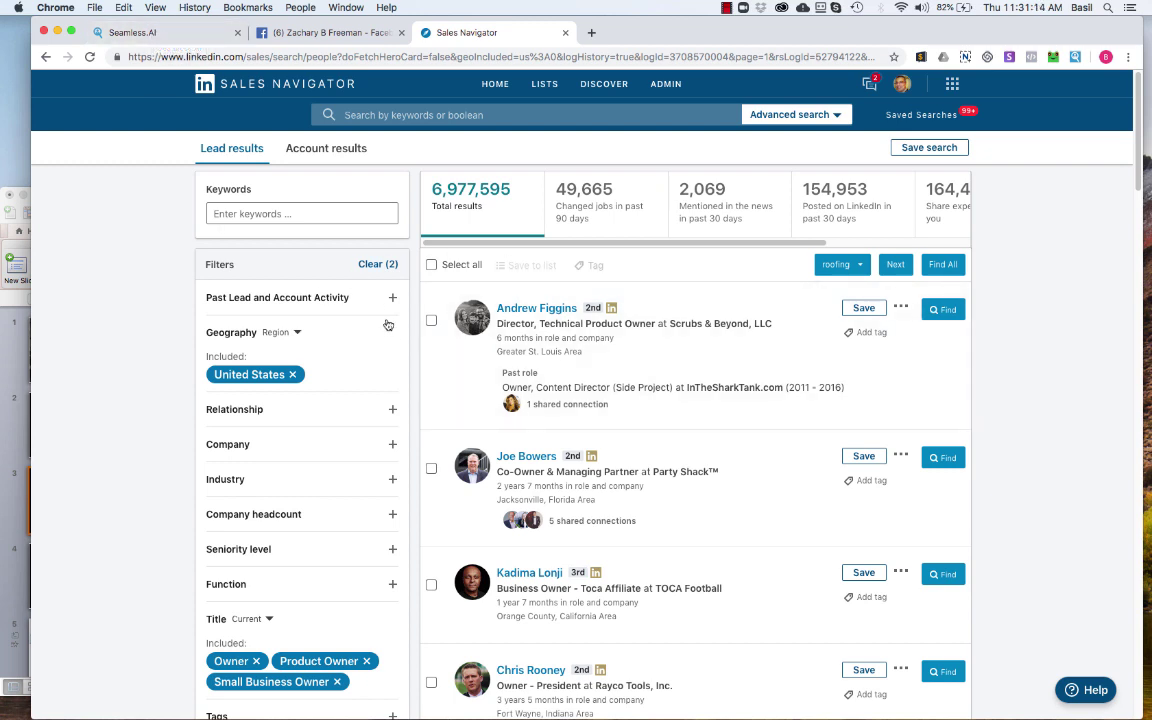
scroll(361, 558, "down", 5)
scroll(361, 558, "up", 5)
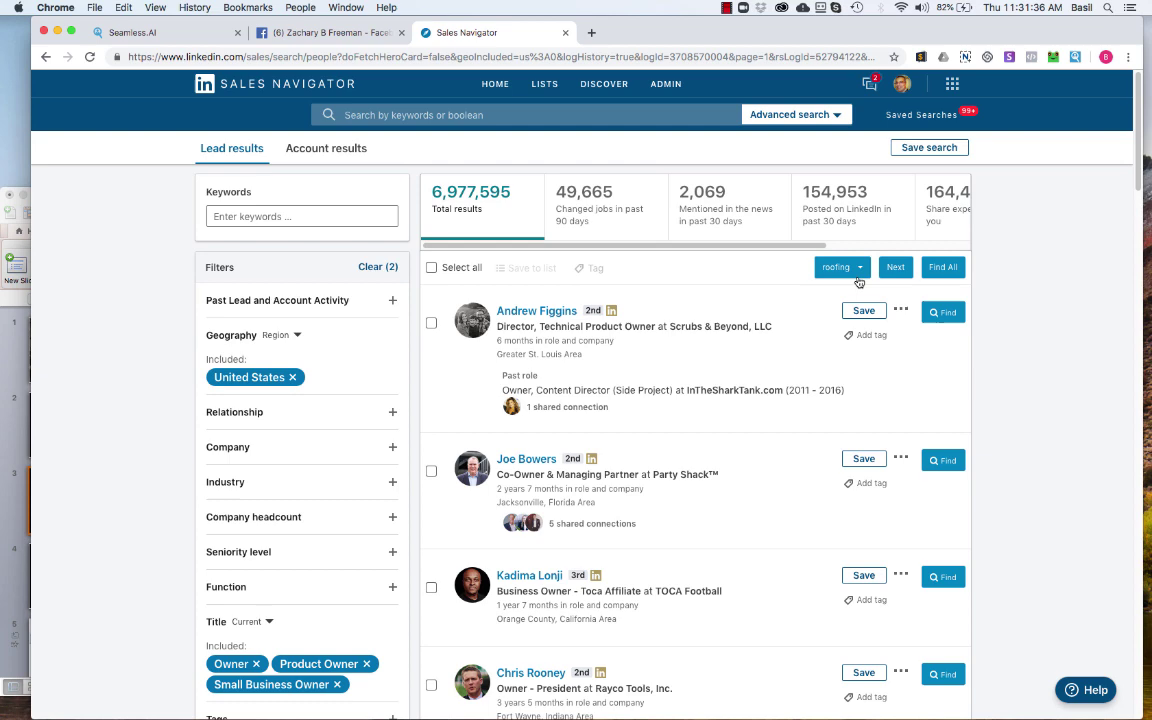
scroll(1110, 360, "down", 2)
scroll(1113, 373, "up", 2)
scroll(336, 321, "down", 1)
scroll(339, 320, "up", 1)
Search the United States leads for the keyword "chiropractor".
left_click(294, 219)
type("chiropractor")
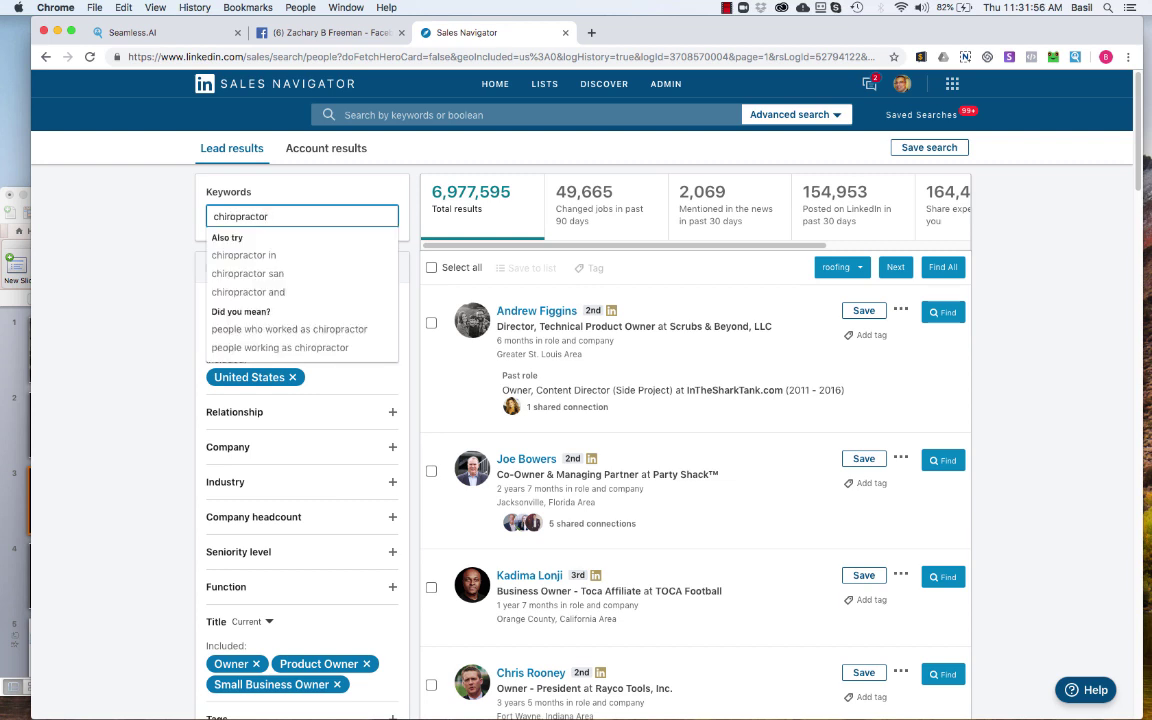
key("Return")
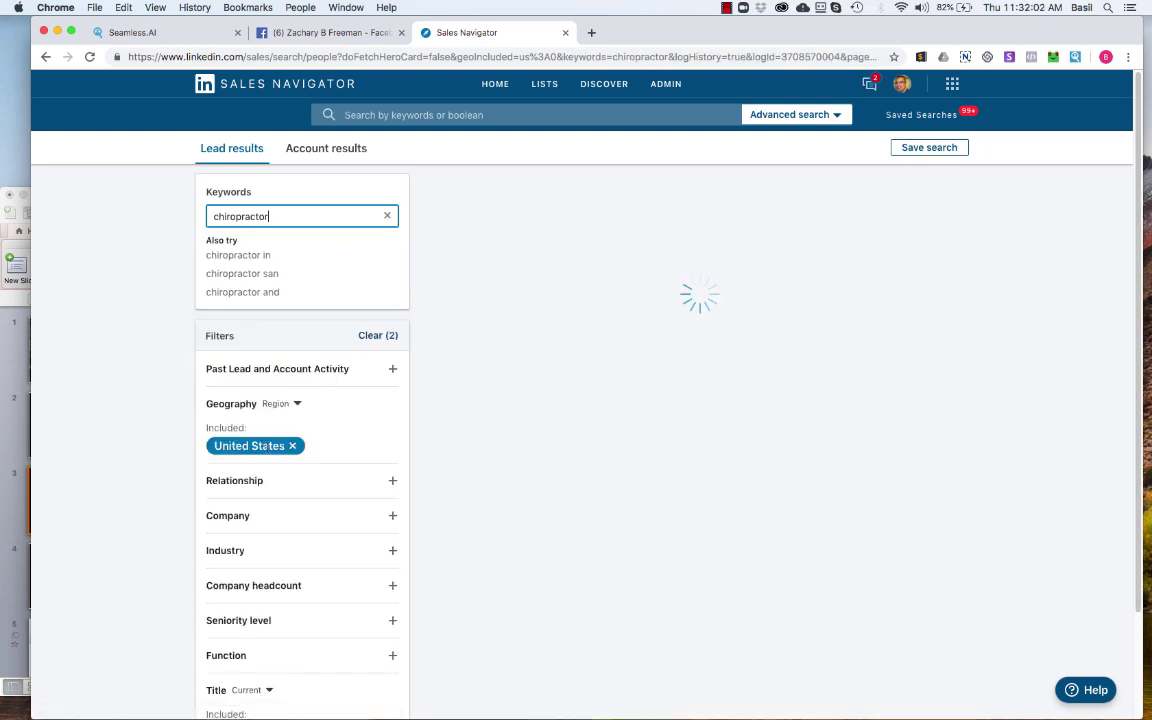
scroll(344, 429, "down", 1)
scroll(344, 429, "down", 2)
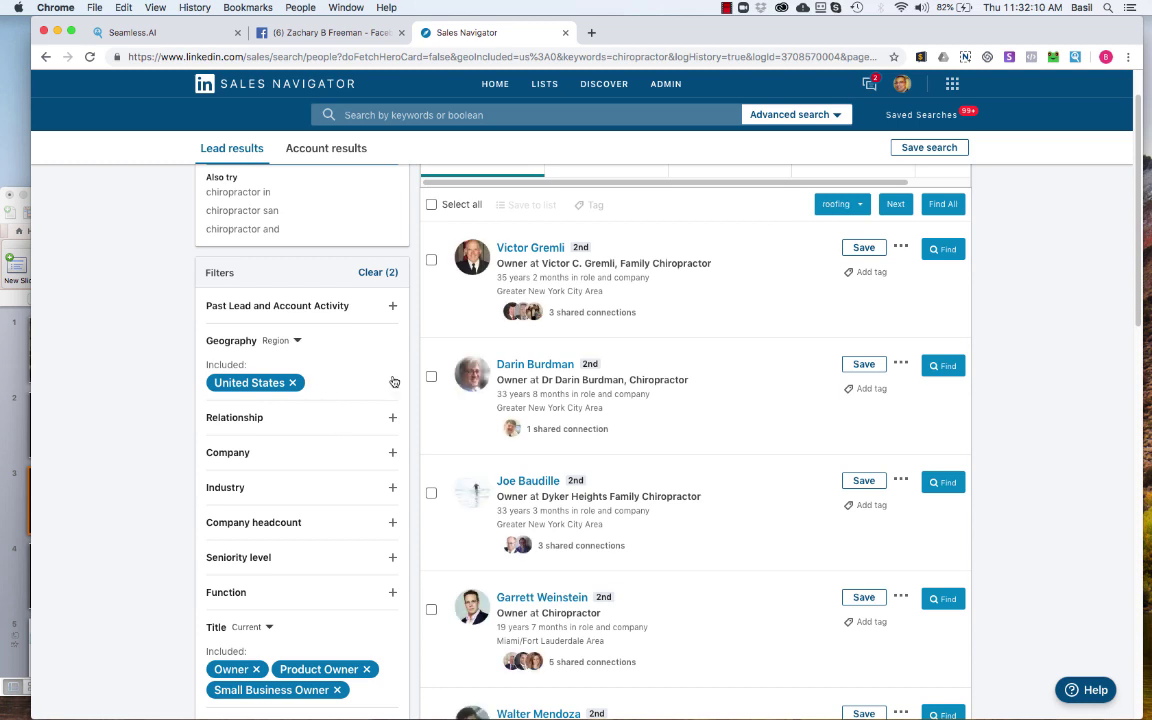
scroll(420, 380, "up", 2)
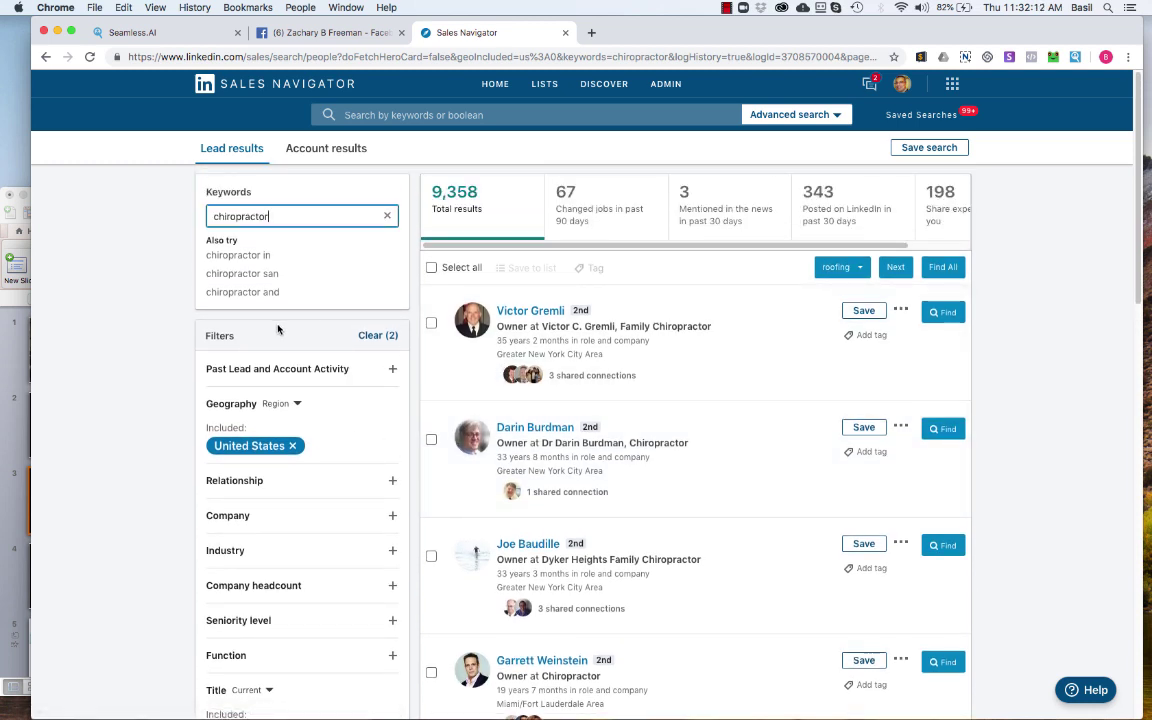
Remove the Product Owner and Owner titles from the lead filters.
scroll(346, 418, "down", 1)
scroll(346, 418, "down", 3)
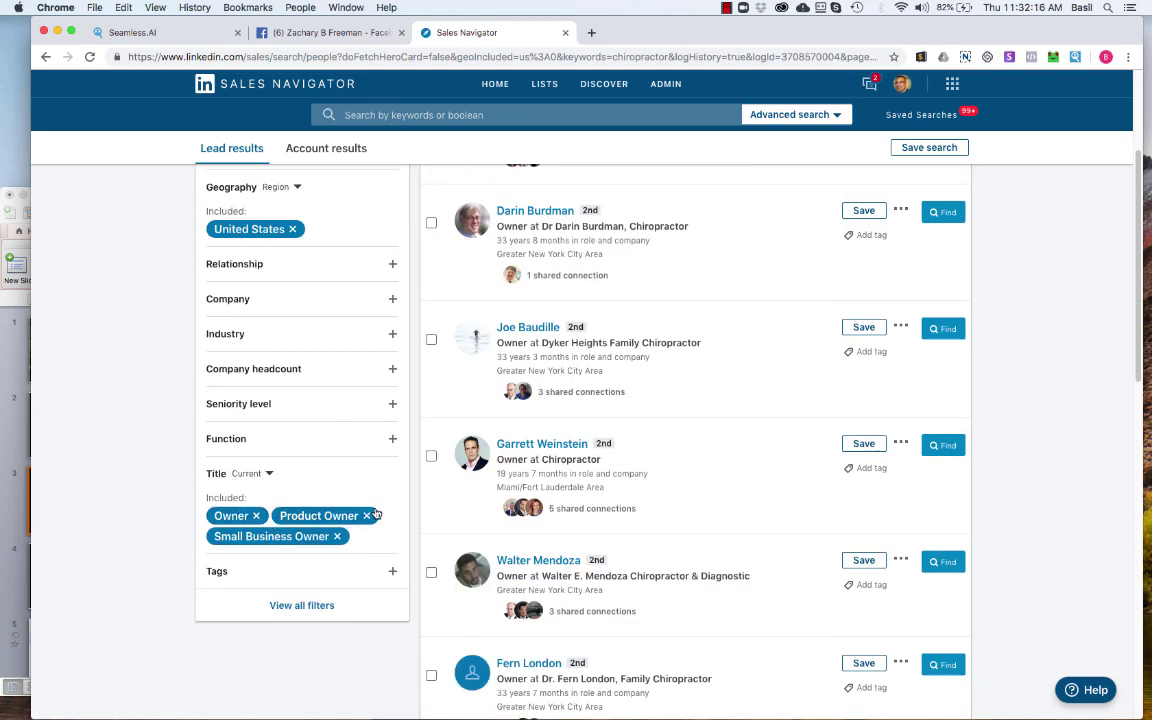
mouse_move(258, 516)
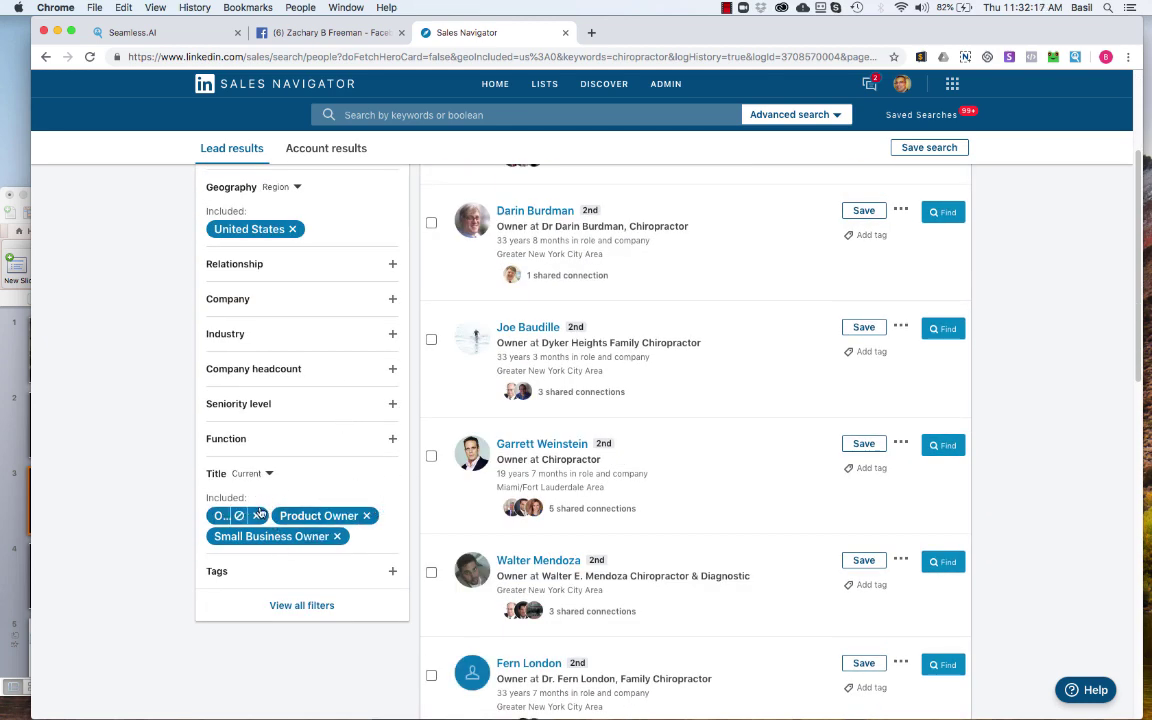
left_click(365, 516)
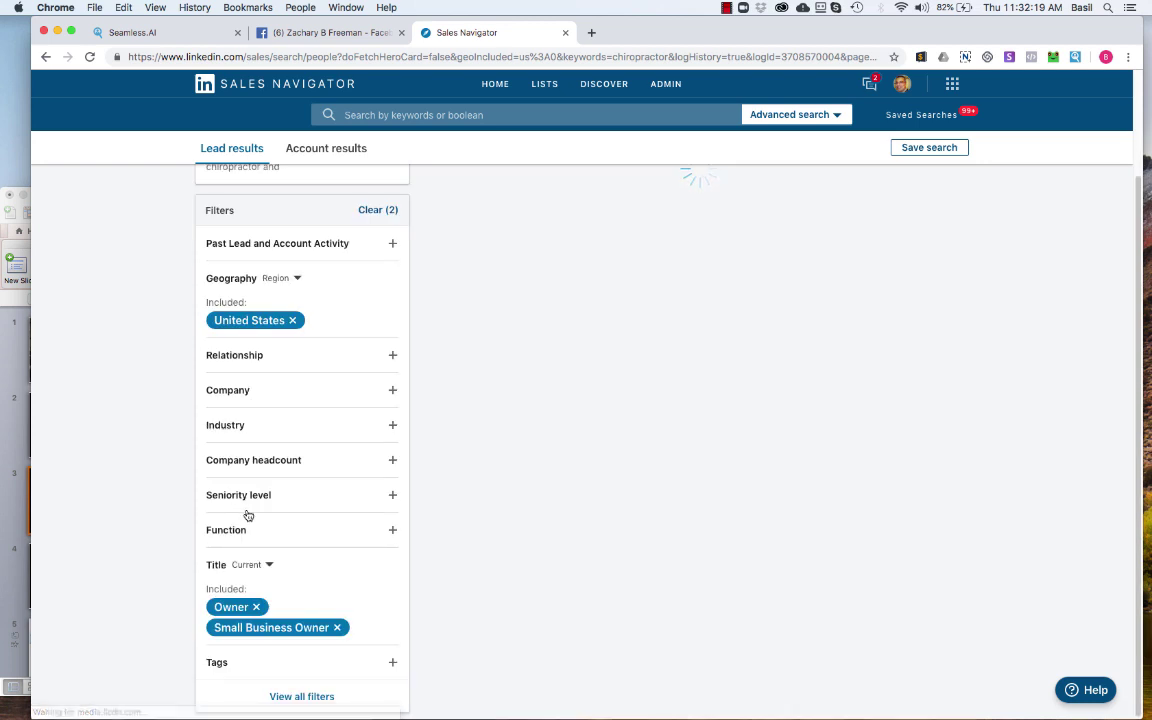
left_click(258, 607)
Remove the Small Business Owner title from the lead filters, leaving only the United States geography filter.
mouse_move(340, 628)
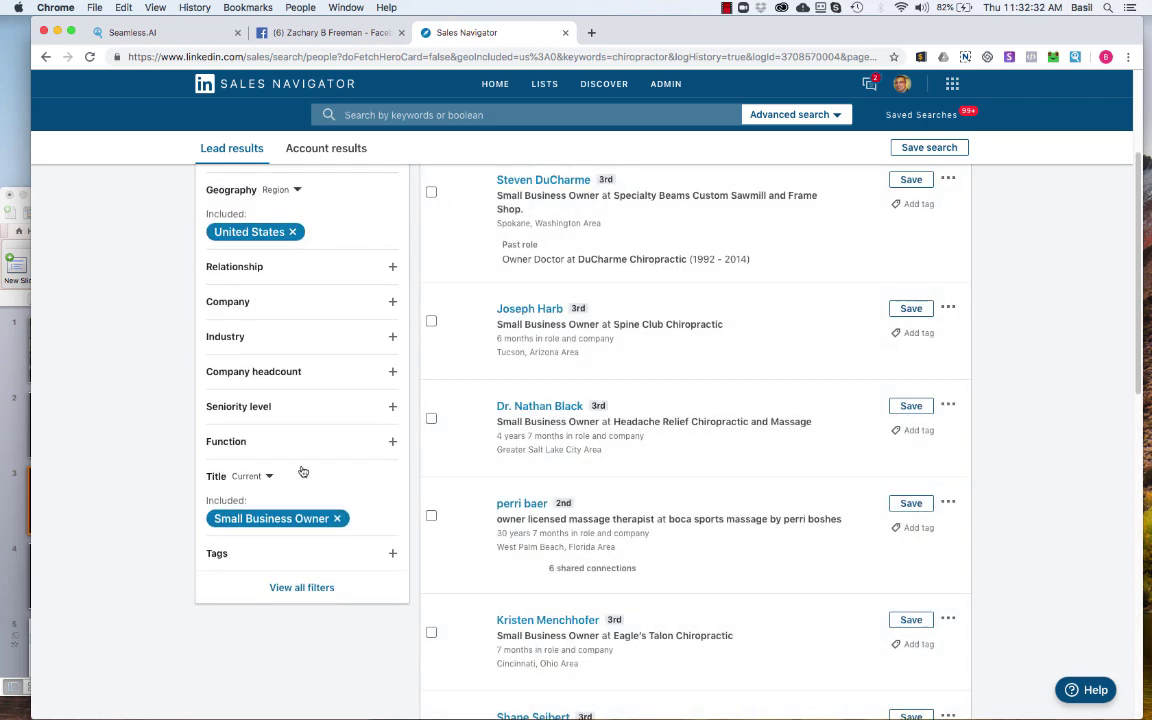
scroll(419, 445, "up", 5)
scroll(424, 450, "down", 6)
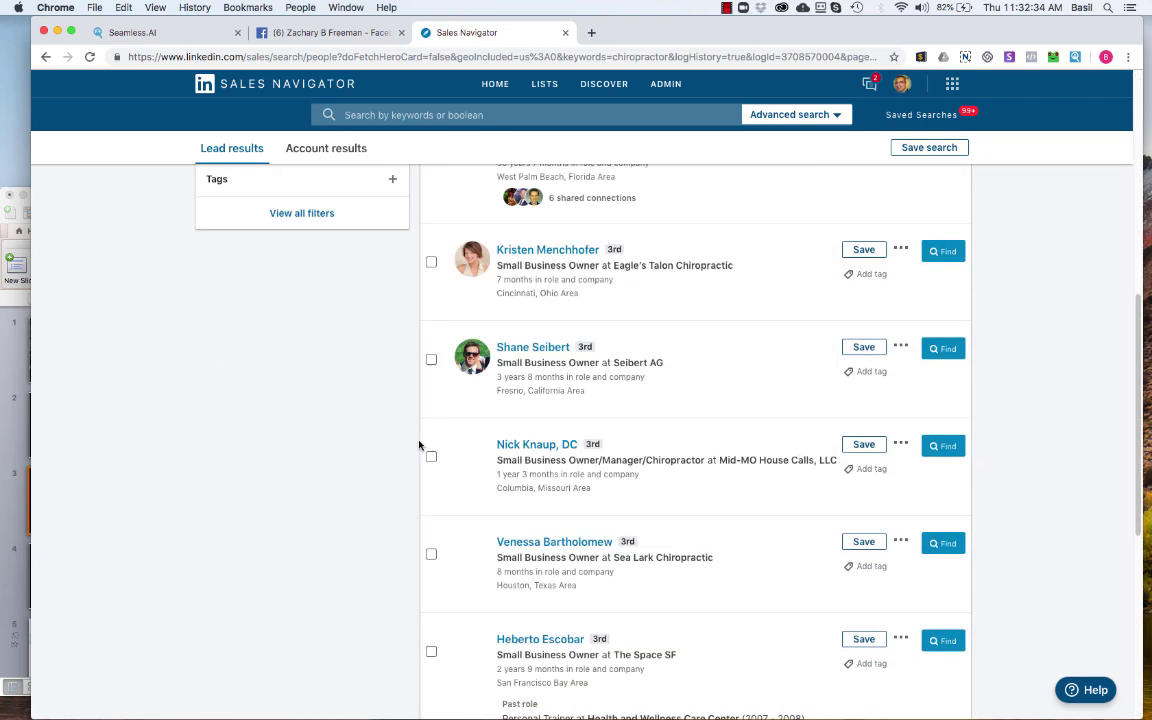
scroll(424, 442, "up", 3)
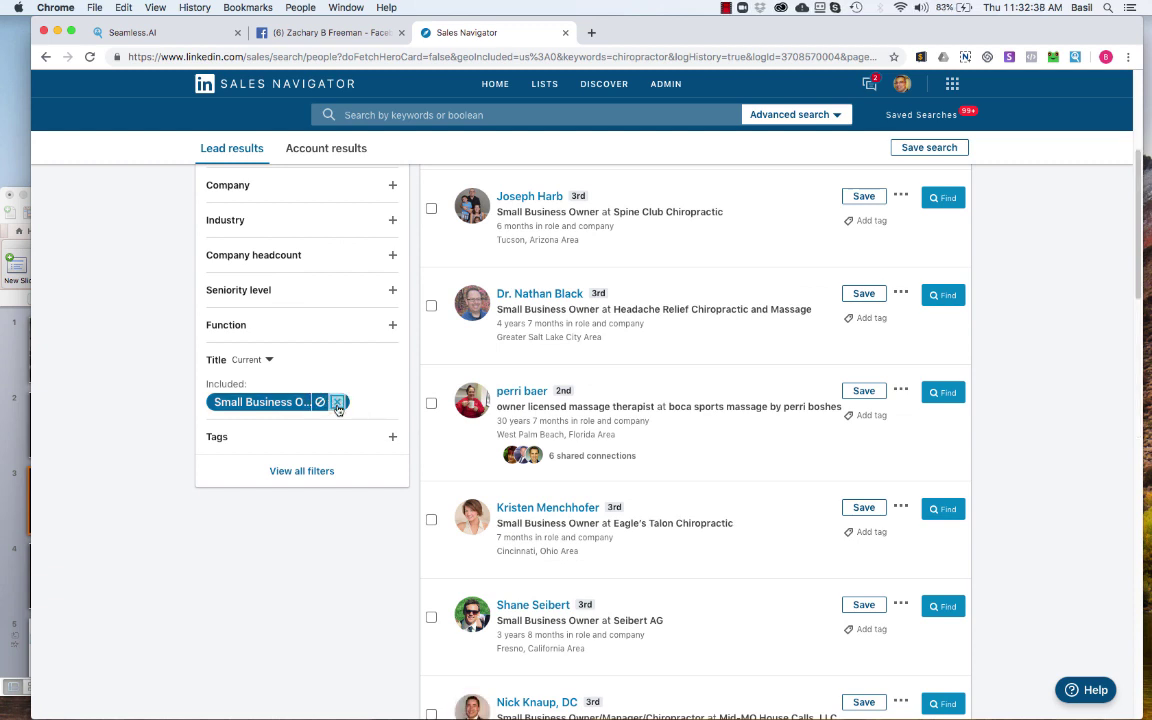
left_click(338, 403)
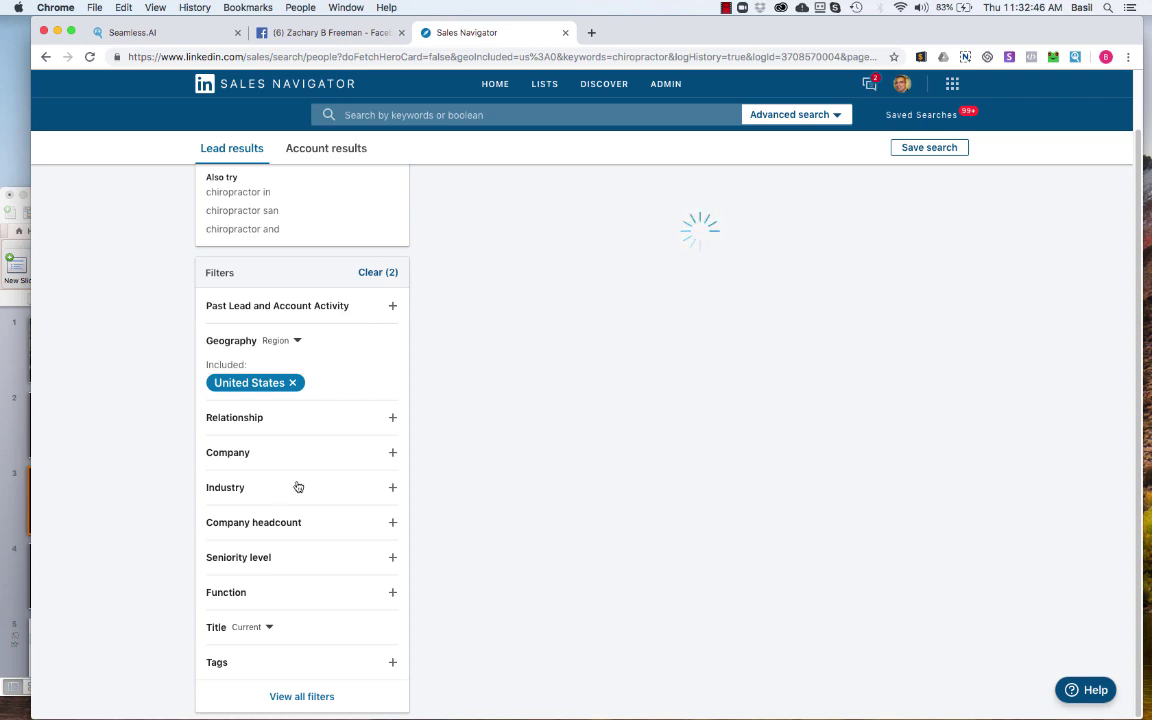
Examine the lead results for the chiropractor keyword and the available filter categories.
scroll(303, 489, "up", 1)
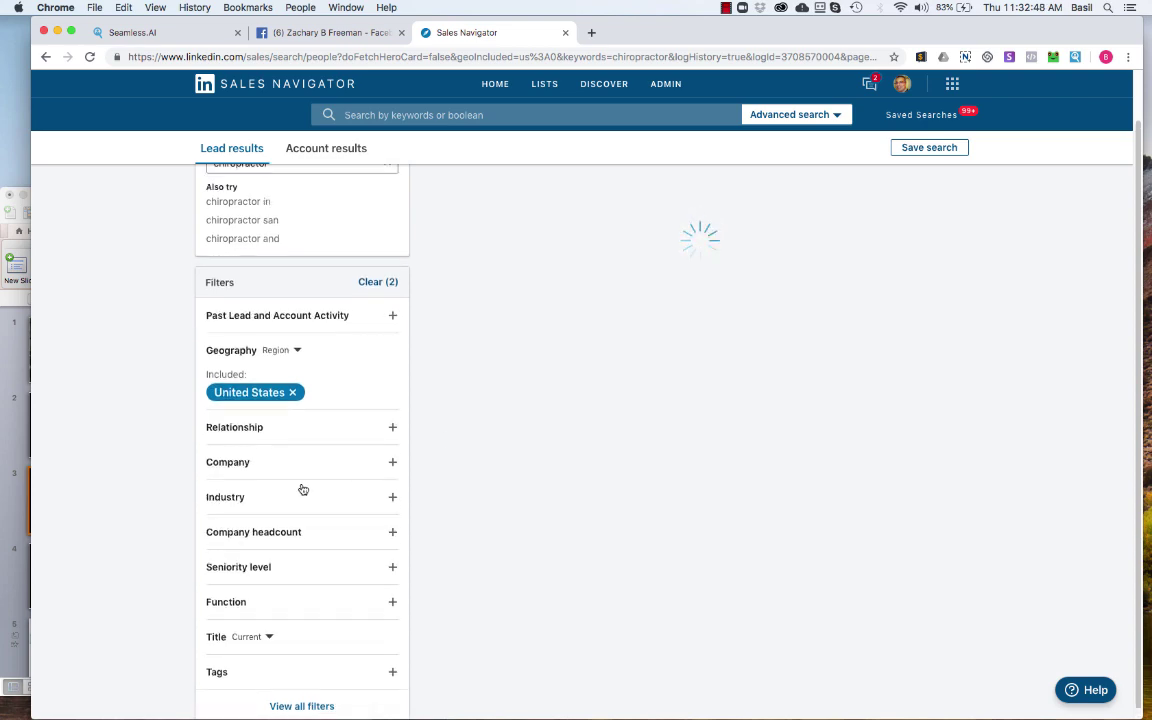
scroll(302, 487, "down", 3)
scroll(442, 455, "up", 4)
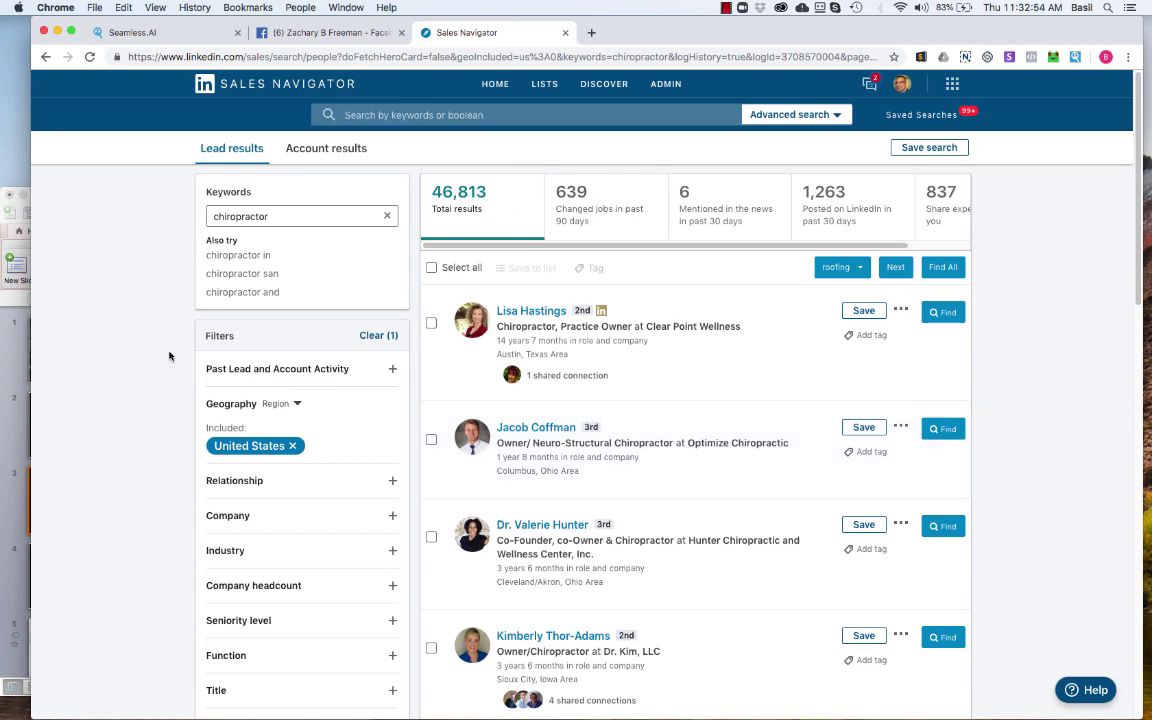
scroll(169, 356, "down", 1)
scroll(169, 356, "down", 2)
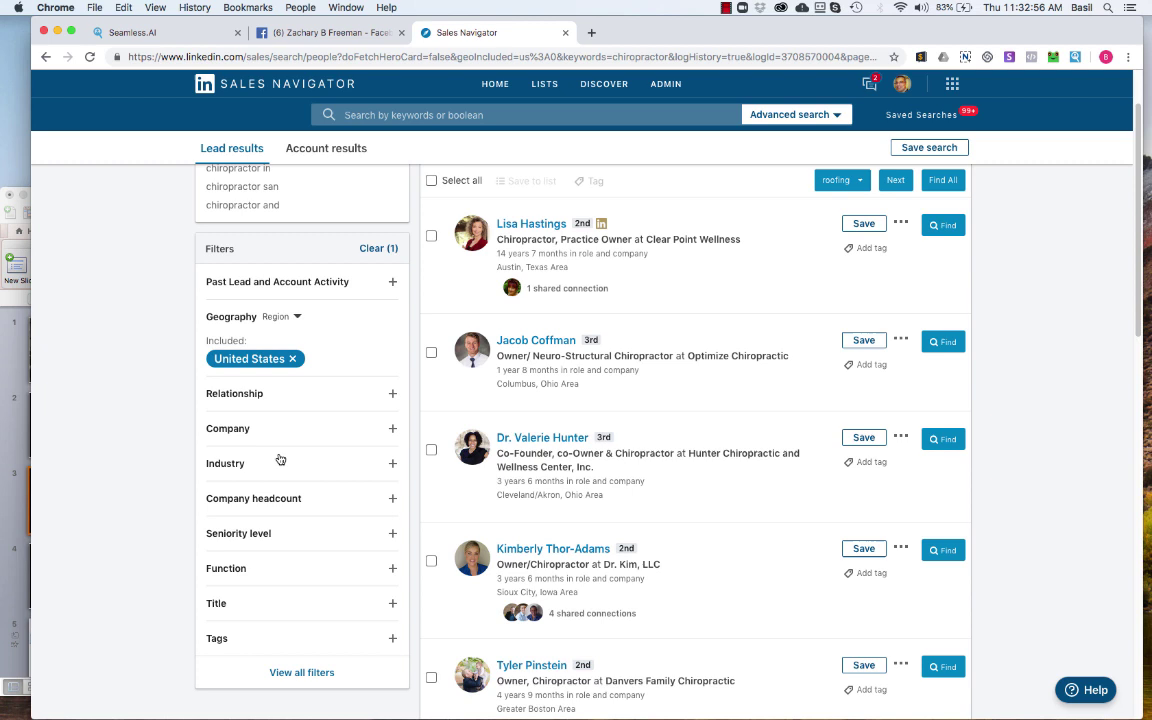
scroll(245, 400, "down", 1)
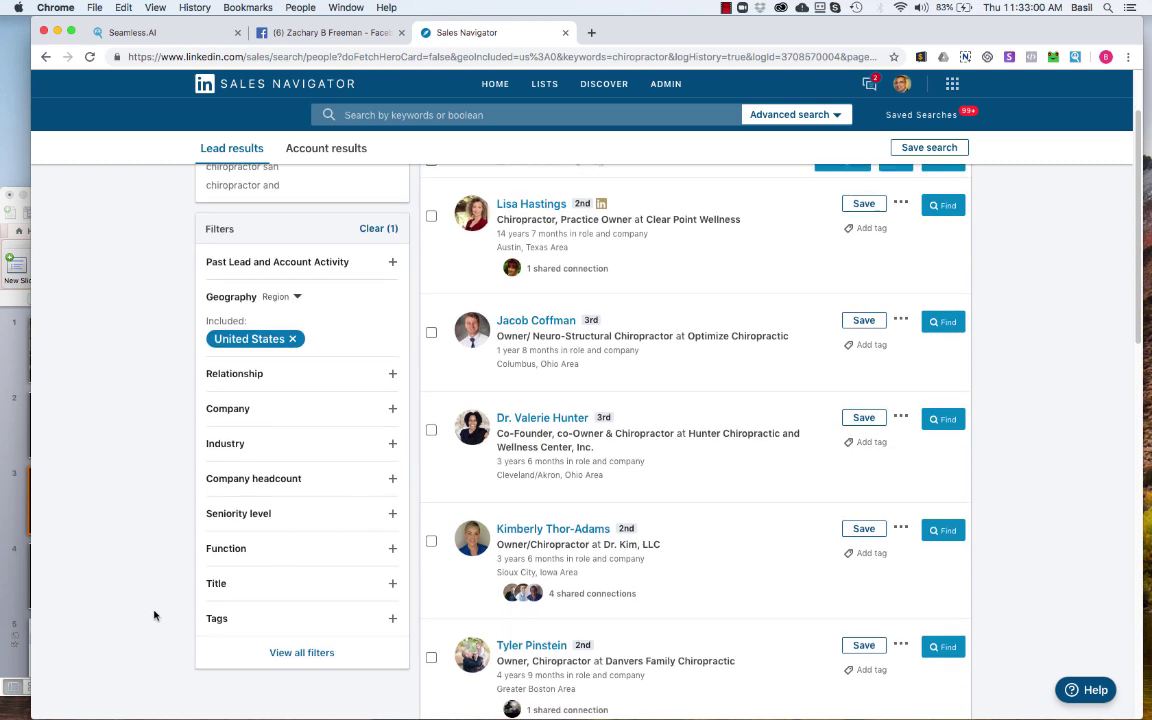
scroll(303, 420, "up", 1)
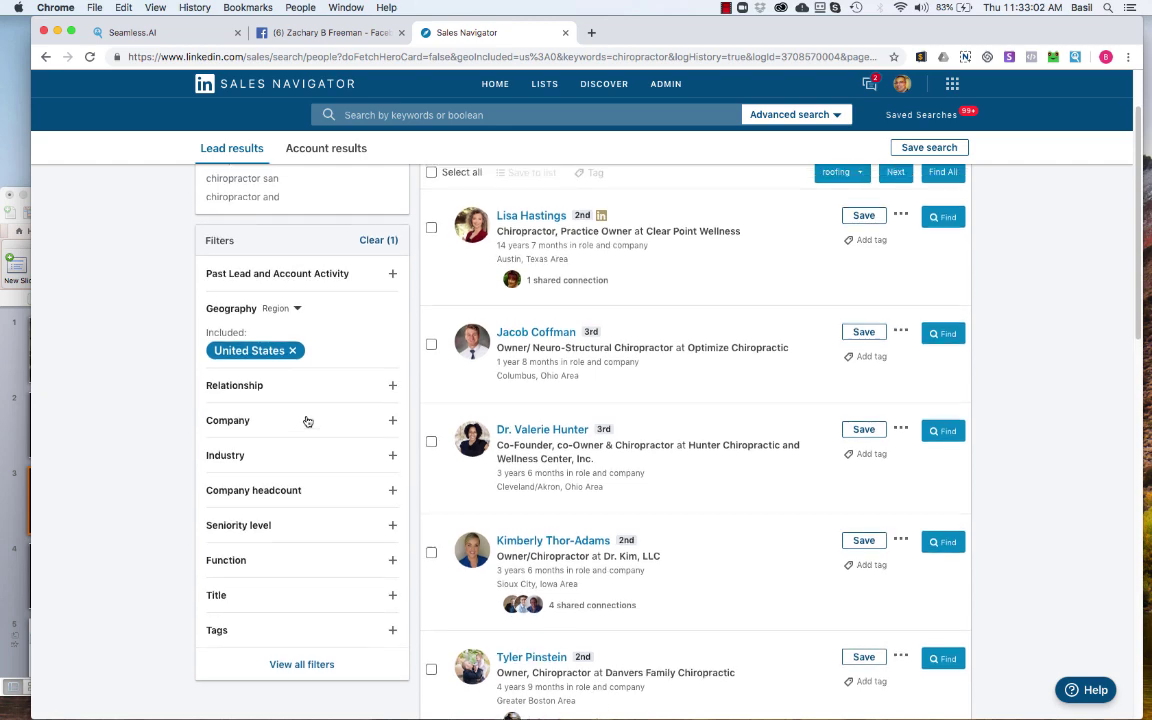
scroll(308, 421, "up", 3)
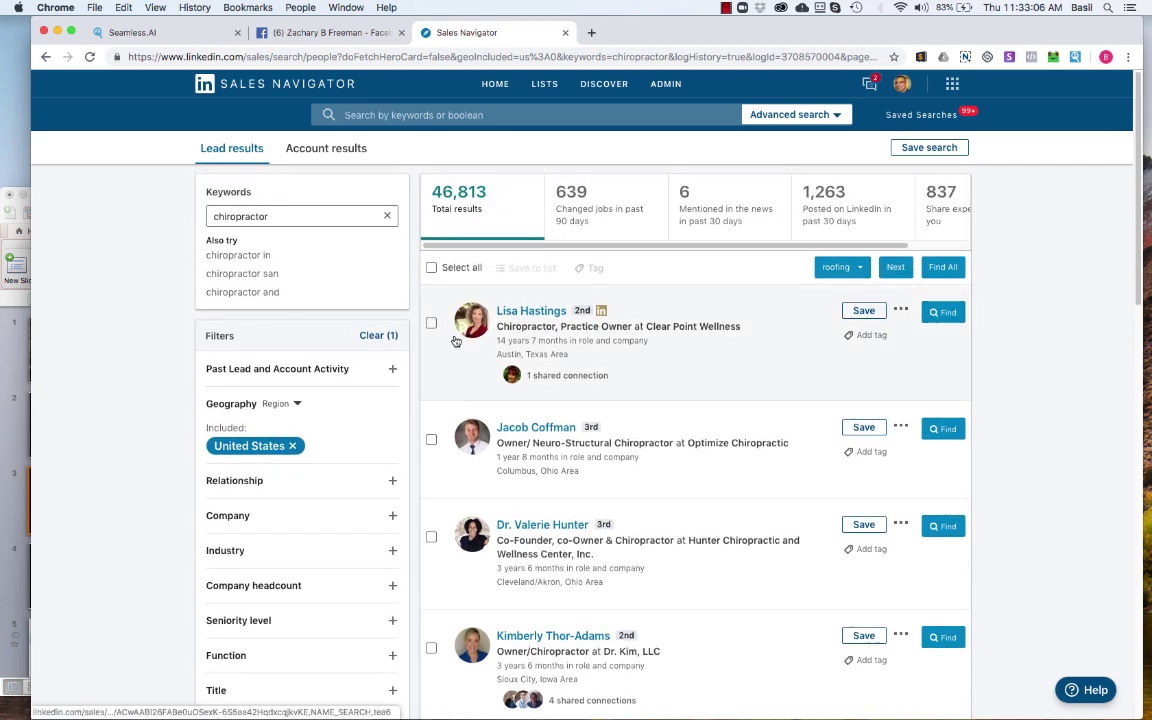
scroll(815, 380, "down", 2)
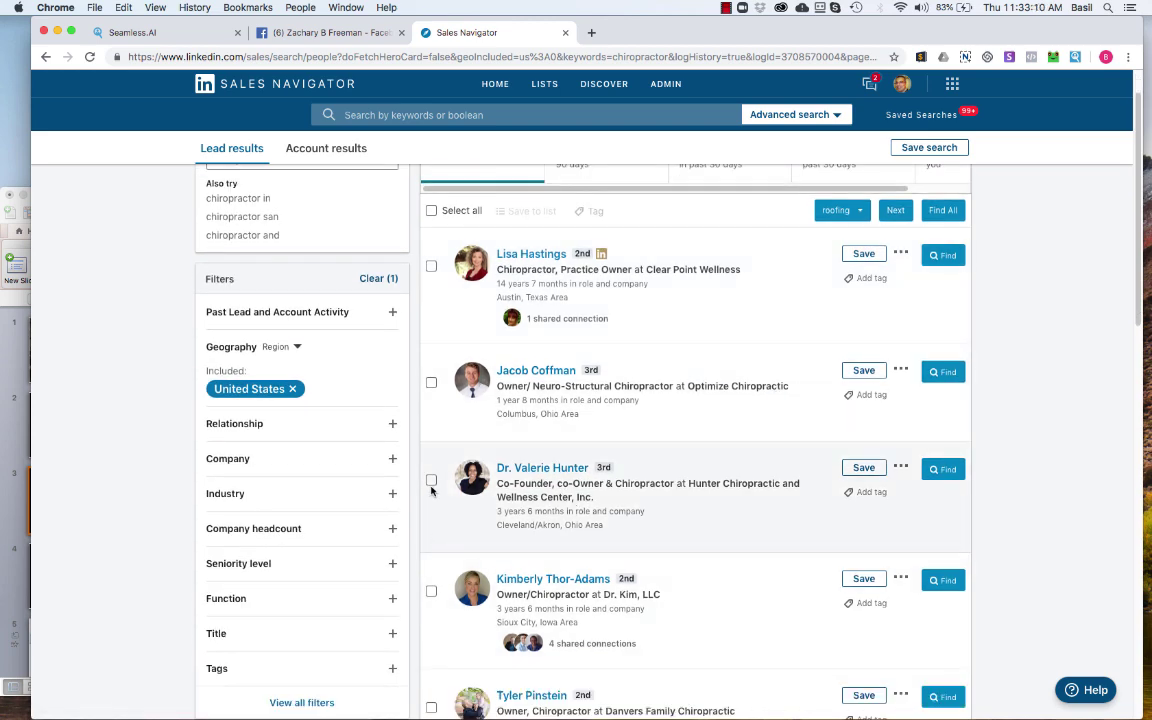
scroll(800, 374, "up", 2)
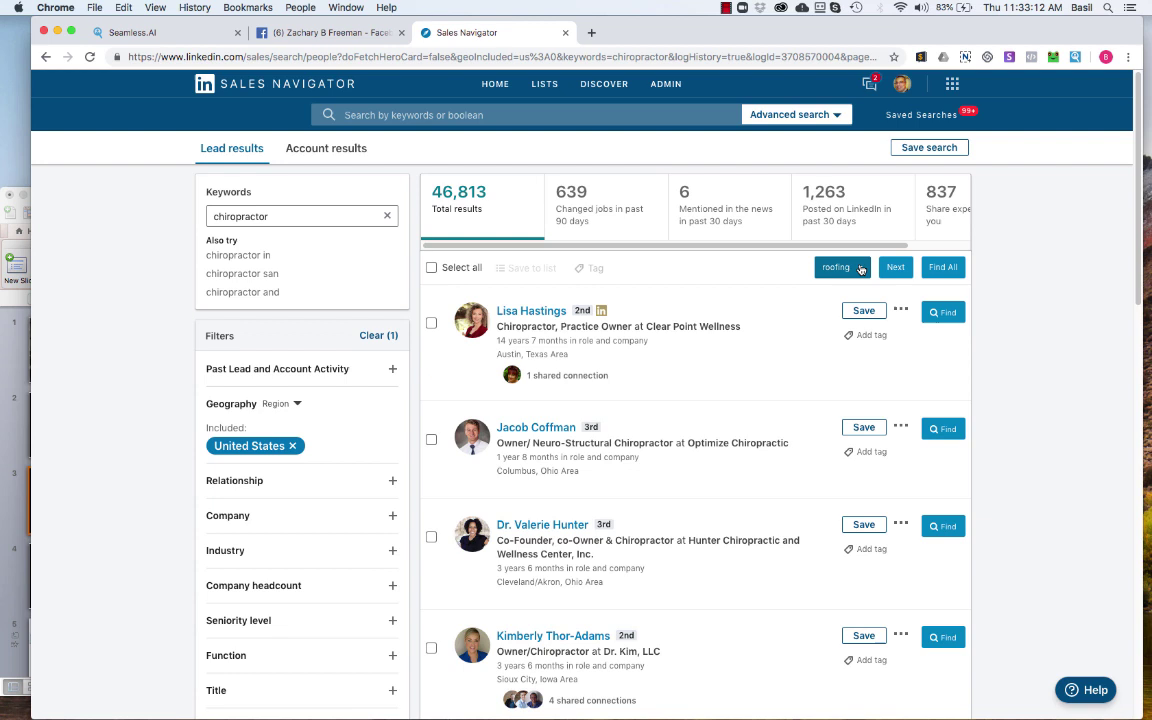
Create a new contact list named "chiro" for the found leads.
left_click(860, 268)
left_click(849, 291)
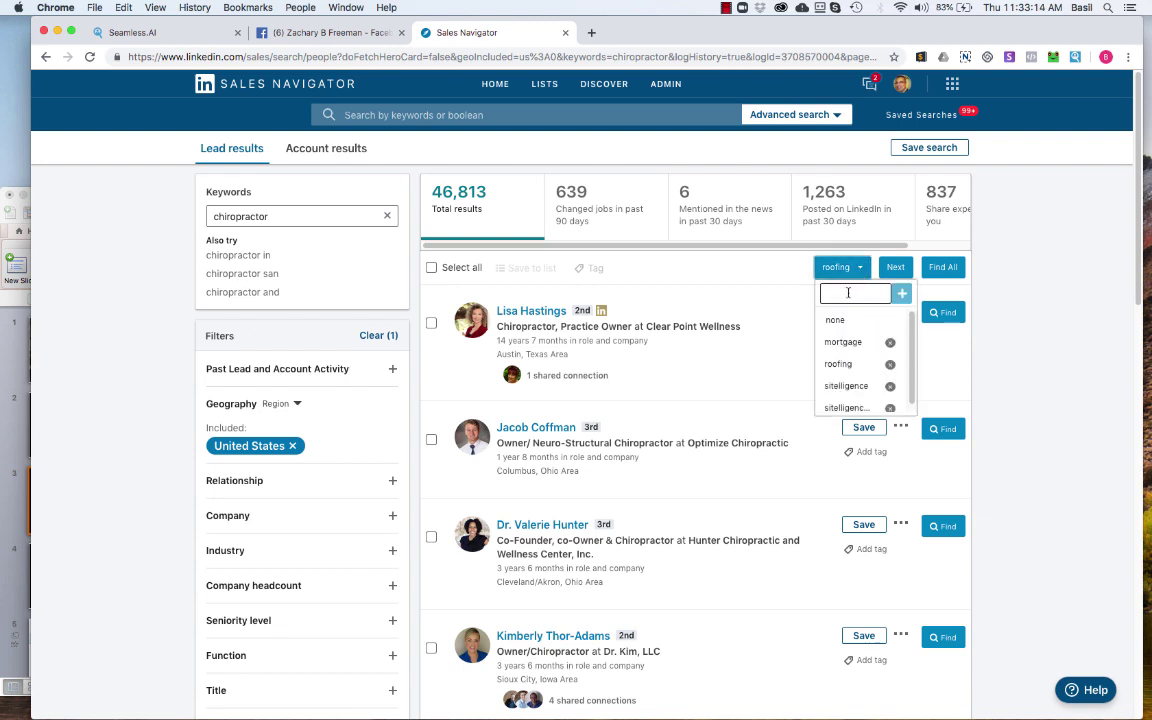
type("c")
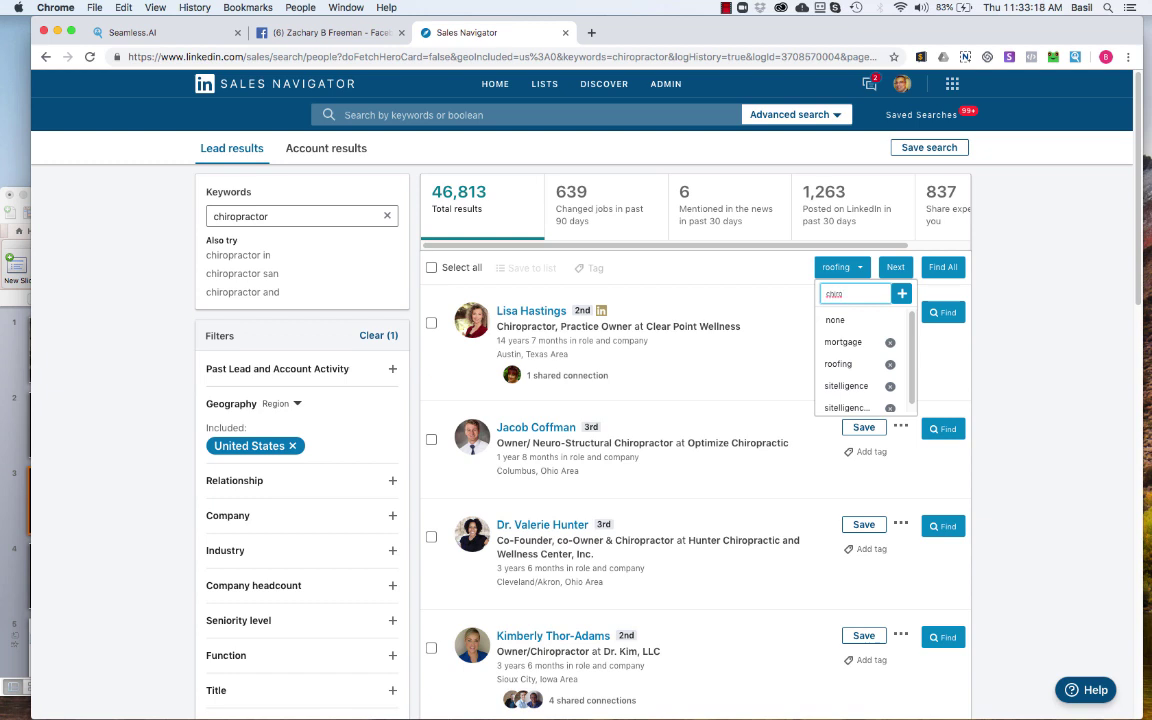
type("hiro")
left_click(902, 293)
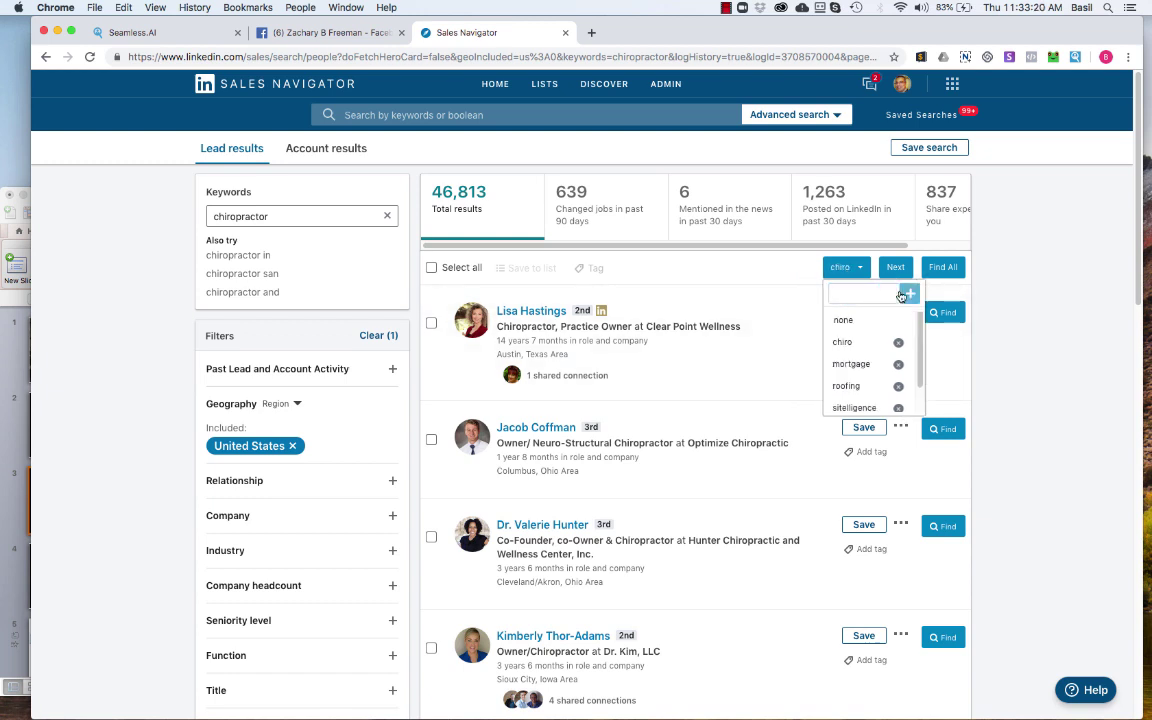
left_click(1046, 334)
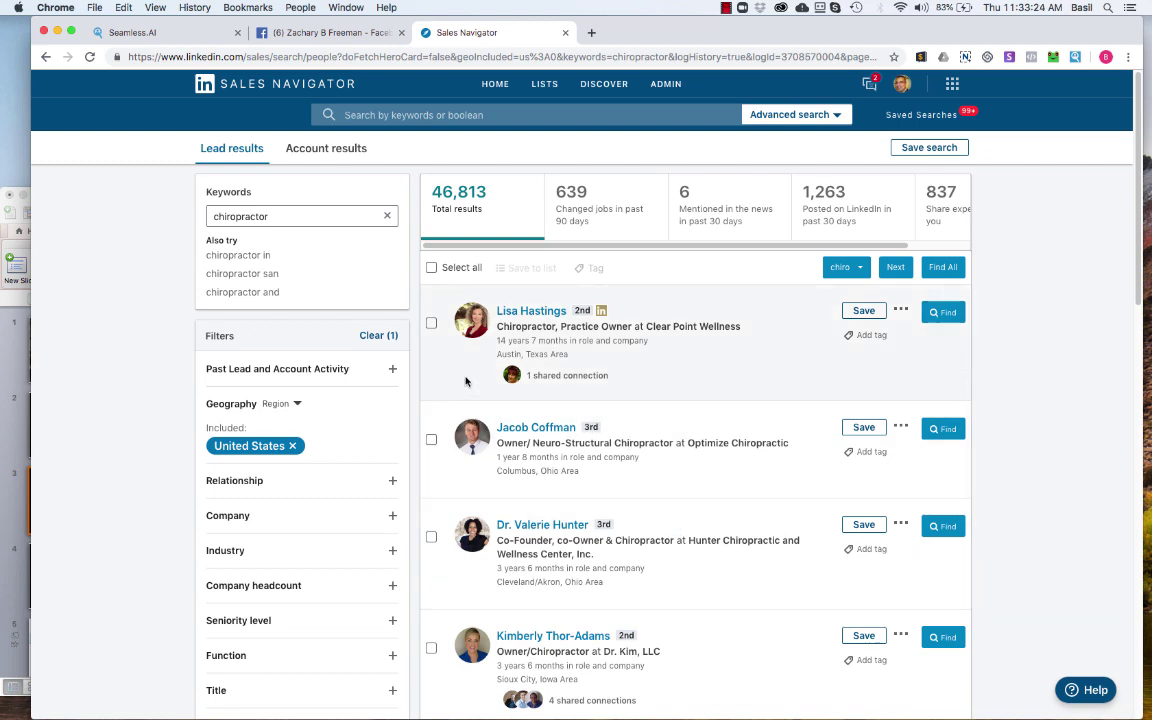
Find the contact details of the second lead in the results and view that contact.
left_click(900, 310)
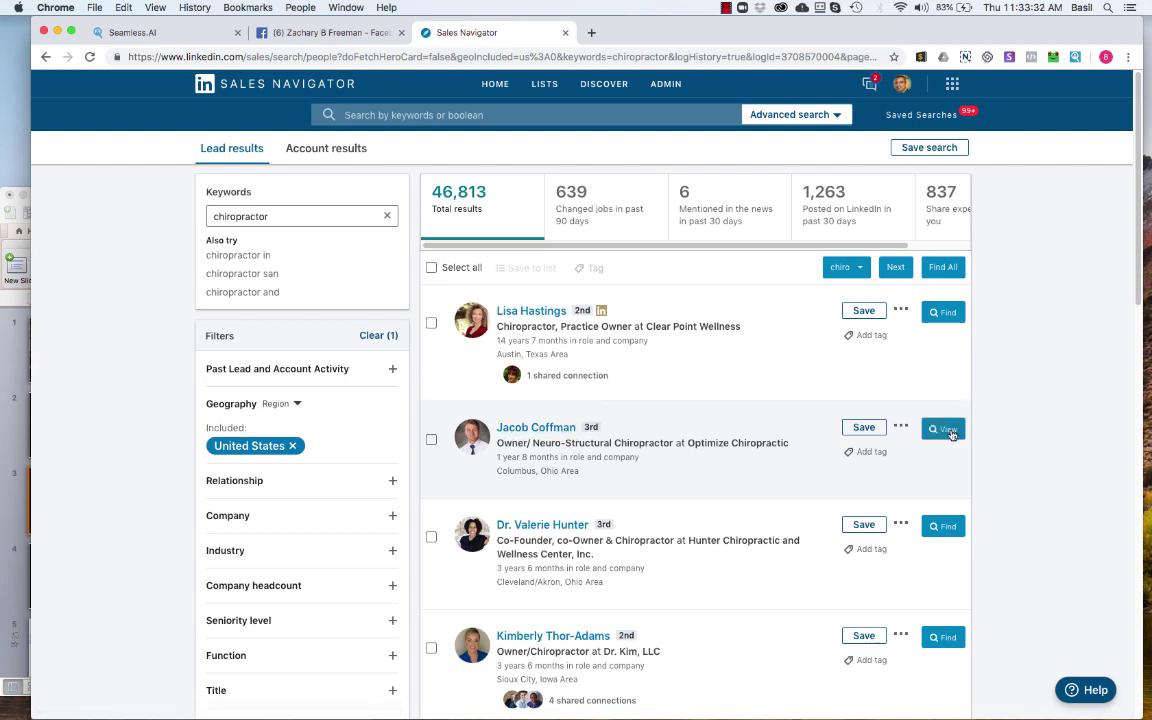
left_click(947, 430)
scroll(560, 366, "down", 1)
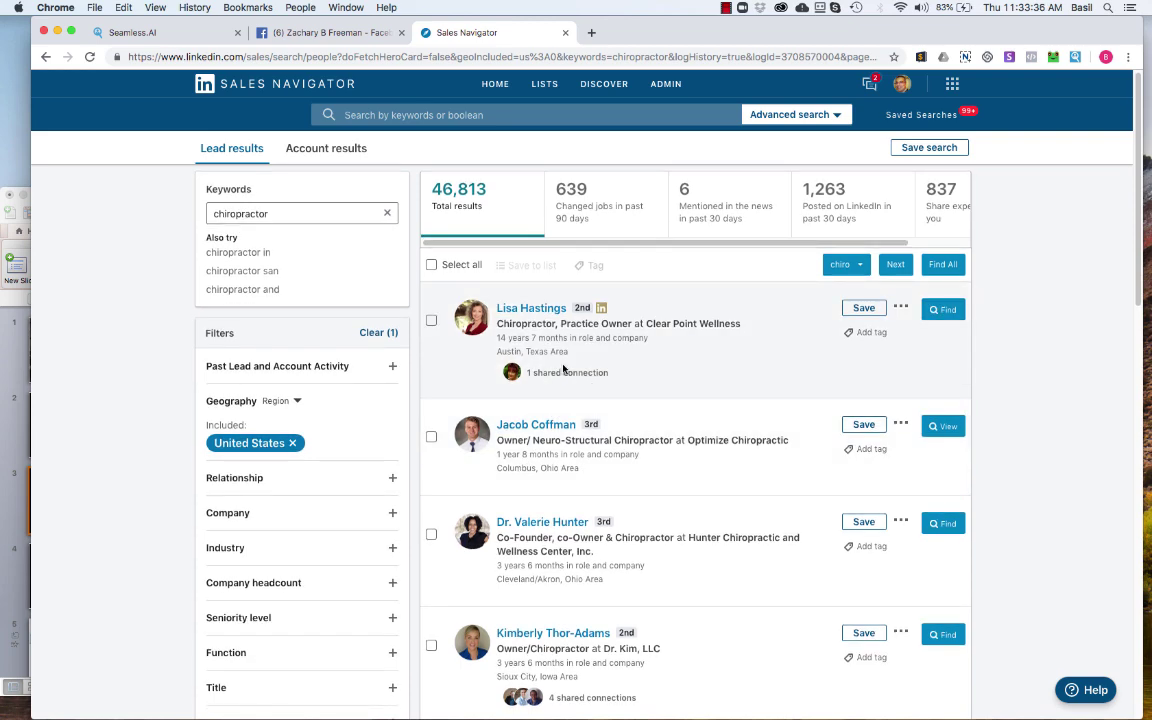
scroll(599, 411, "down", 3)
scroll(607, 432, "up", 3)
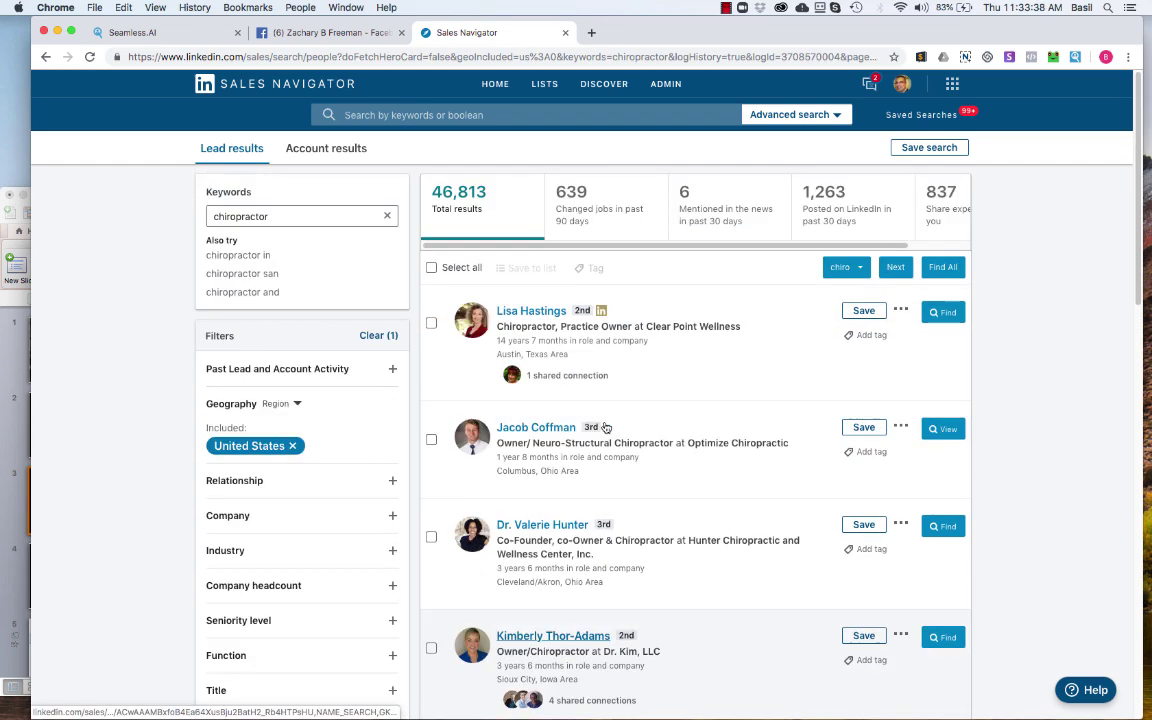
Select all leads on the first results page, load the full page, and find all their contacts for the chiro list.
left_click(431, 268)
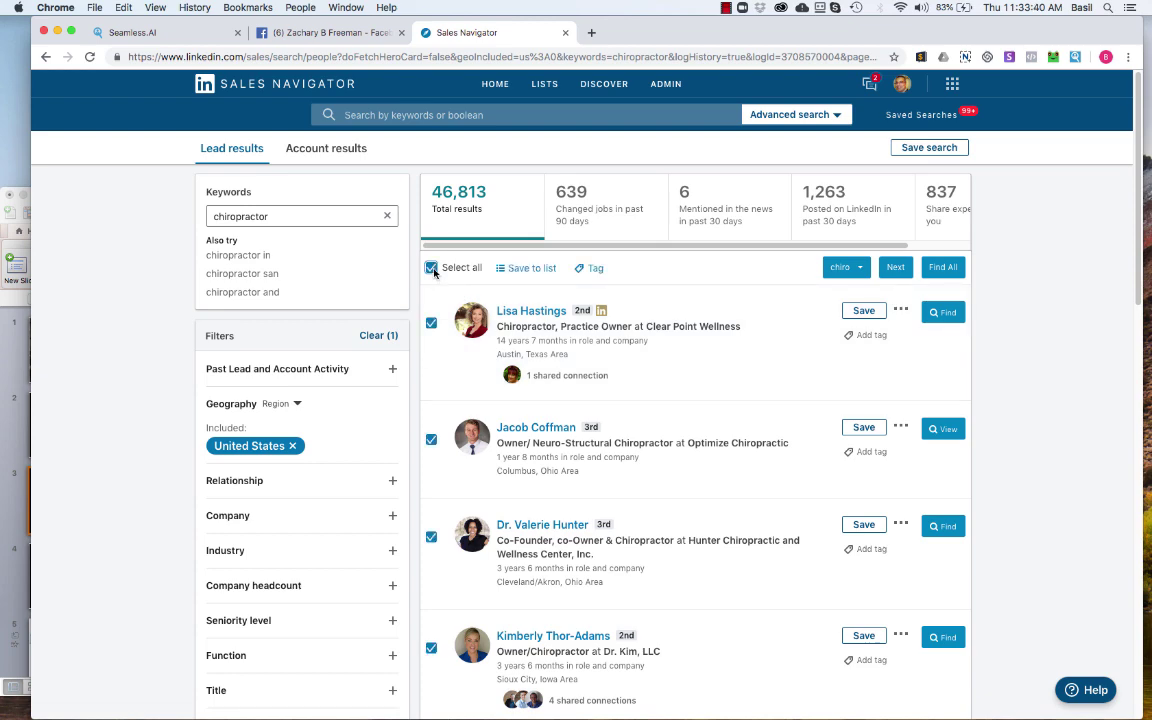
scroll(645, 401, "down", 15)
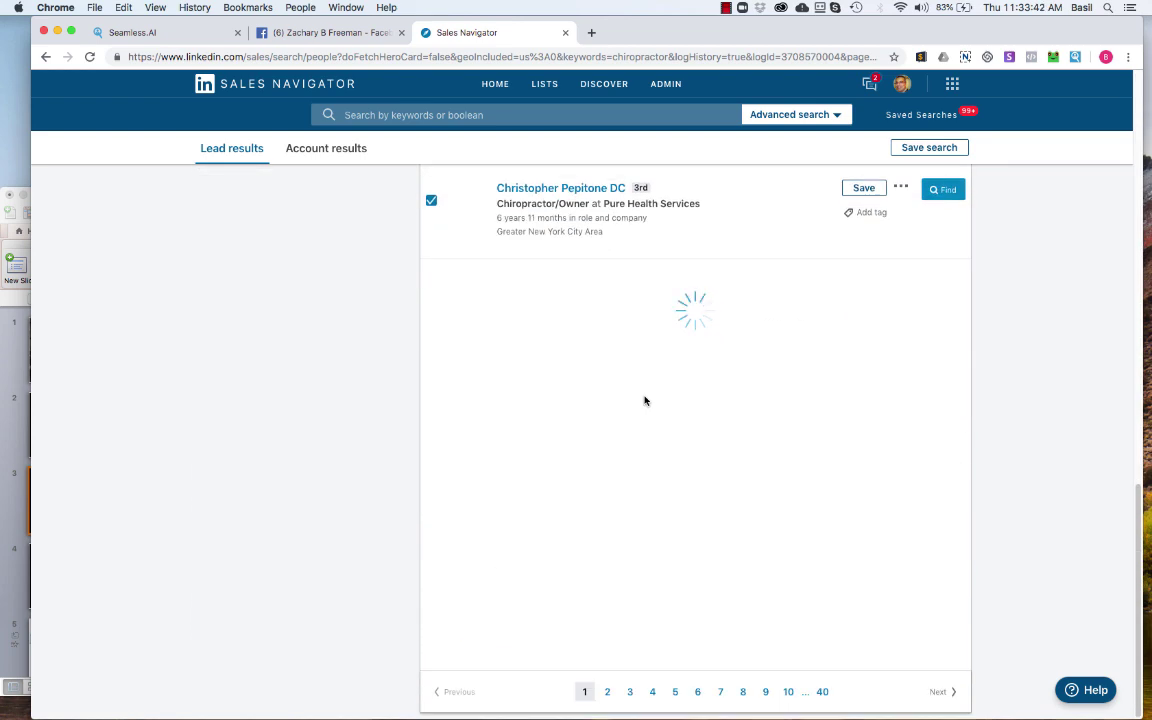
scroll(642, 398, "up", 15)
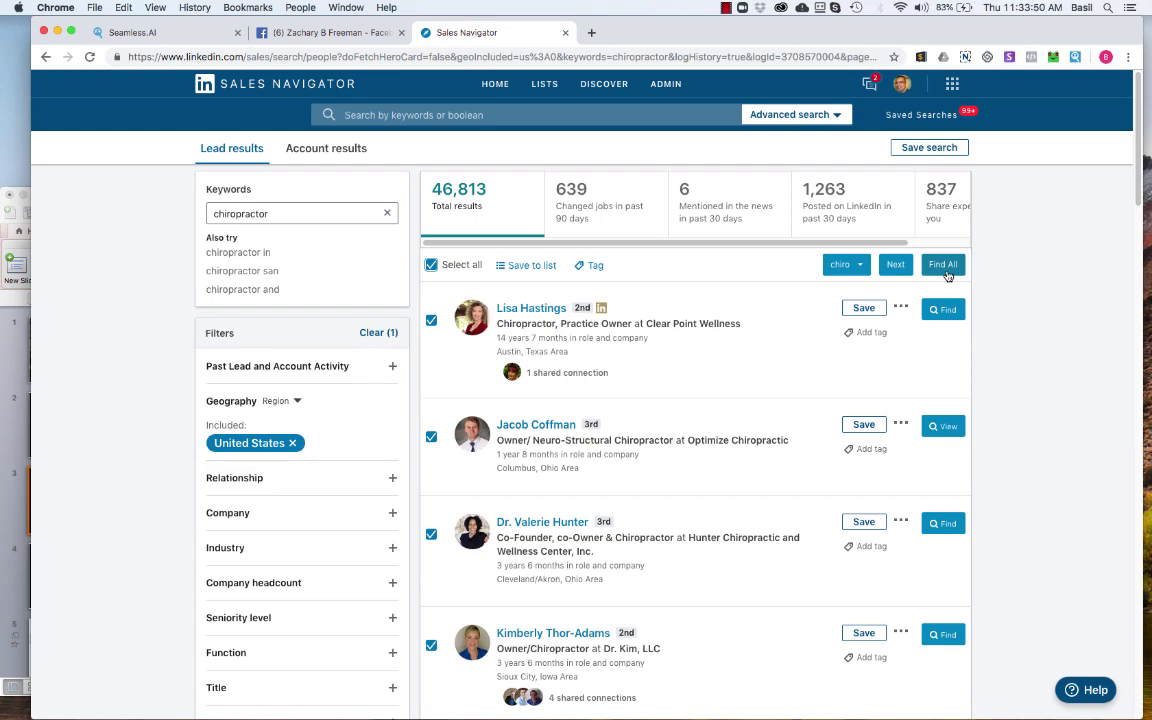
scroll(948, 276, "down", 15)
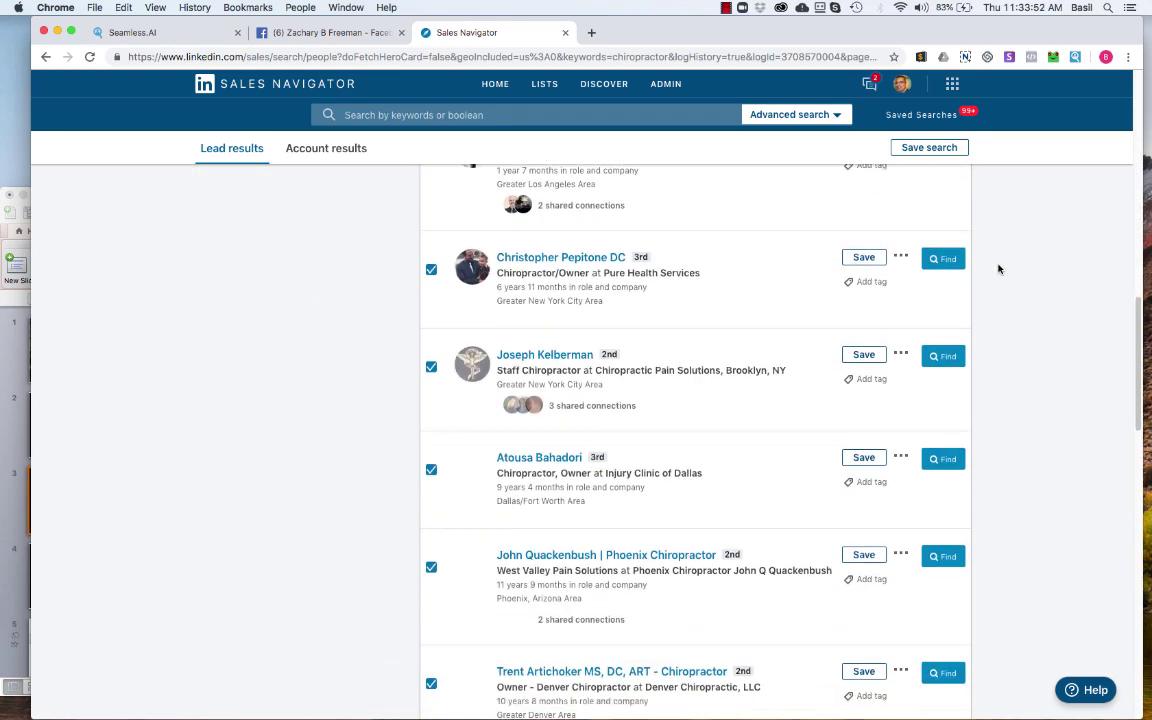
scroll(998, 269, "down", 10)
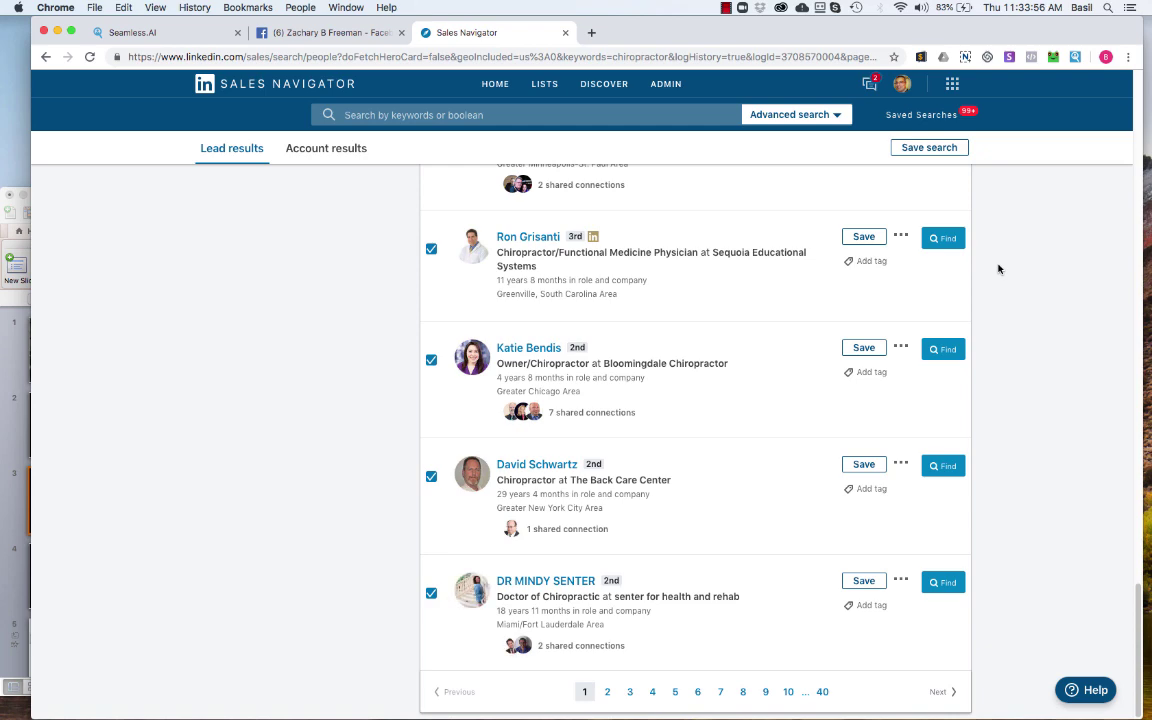
scroll(998, 269, "up", 20)
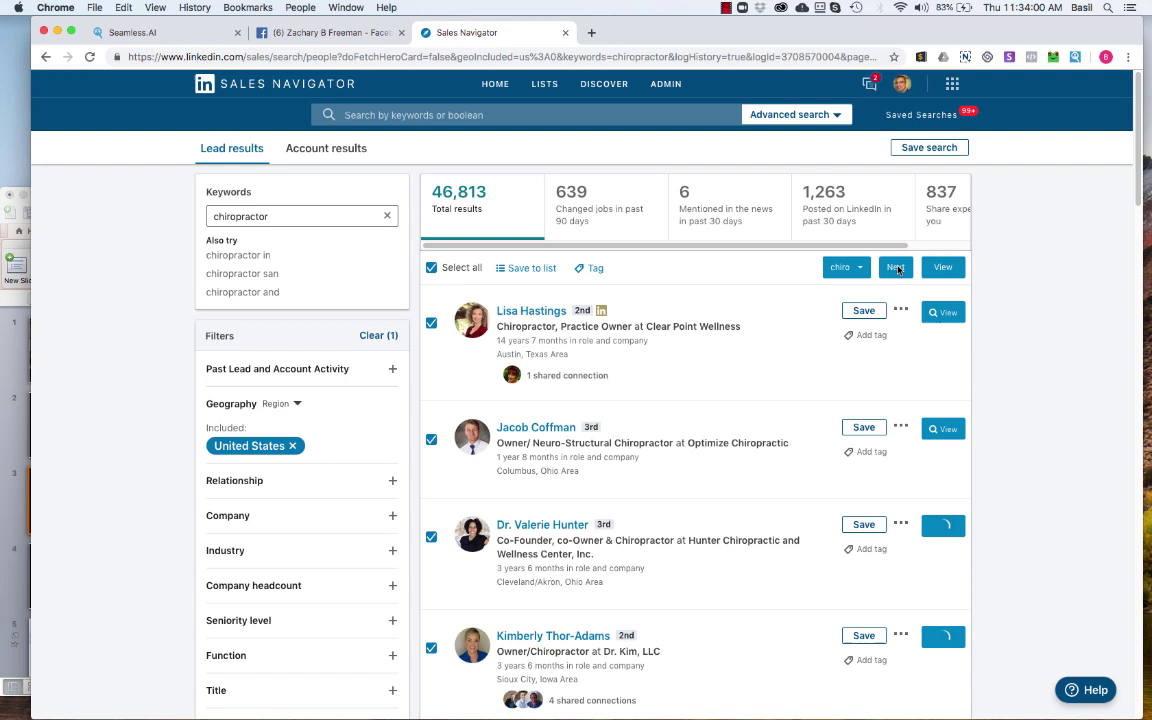
Go to the second results page, select all its leads, find all their contacts for the chiro list, and load the full page.
left_click(896, 268)
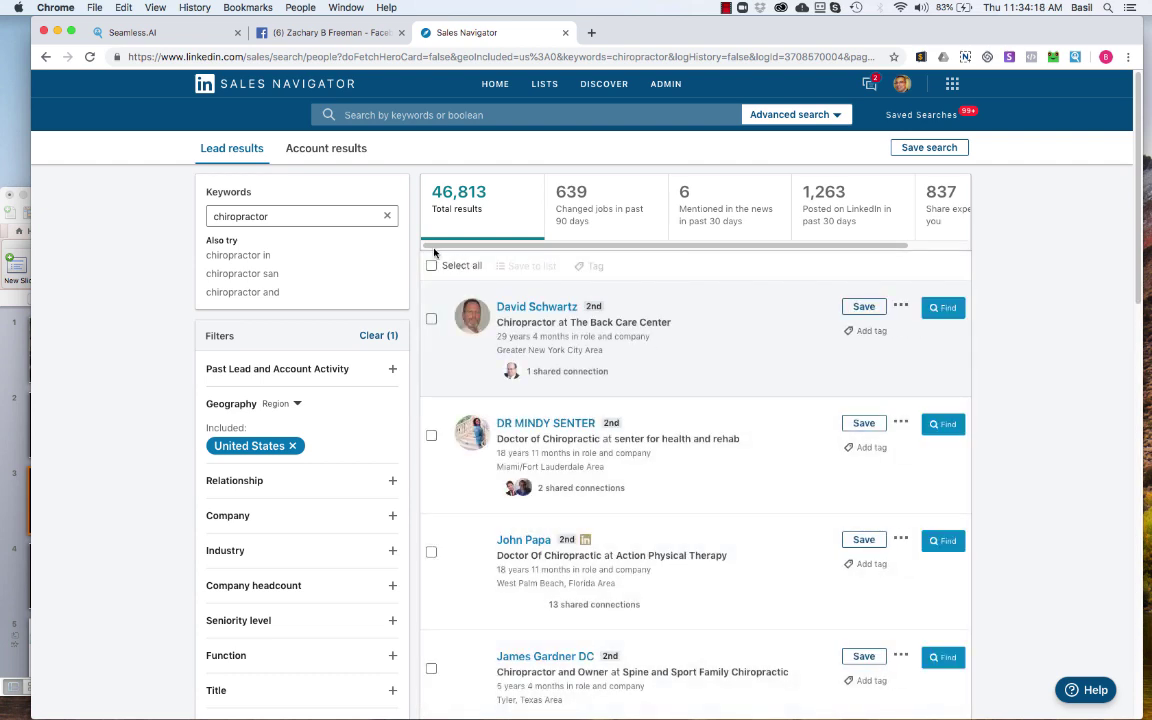
left_click(431, 268)
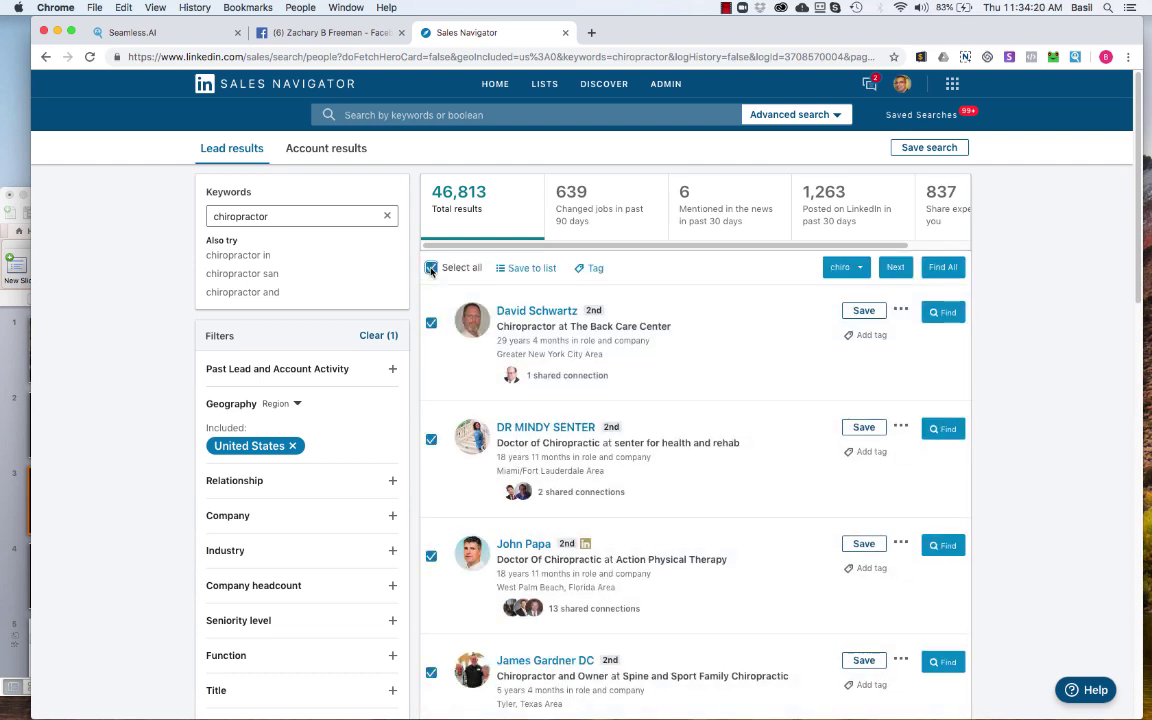
left_click(942, 267)
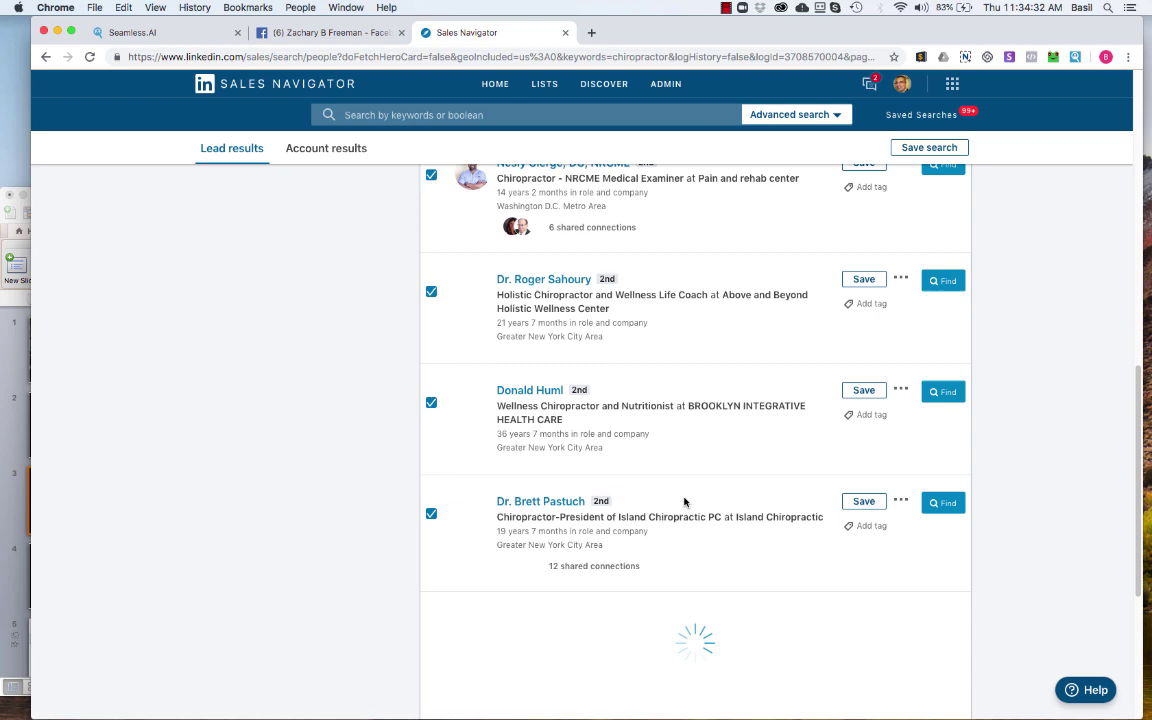
scroll(639, 466, "down", 10)
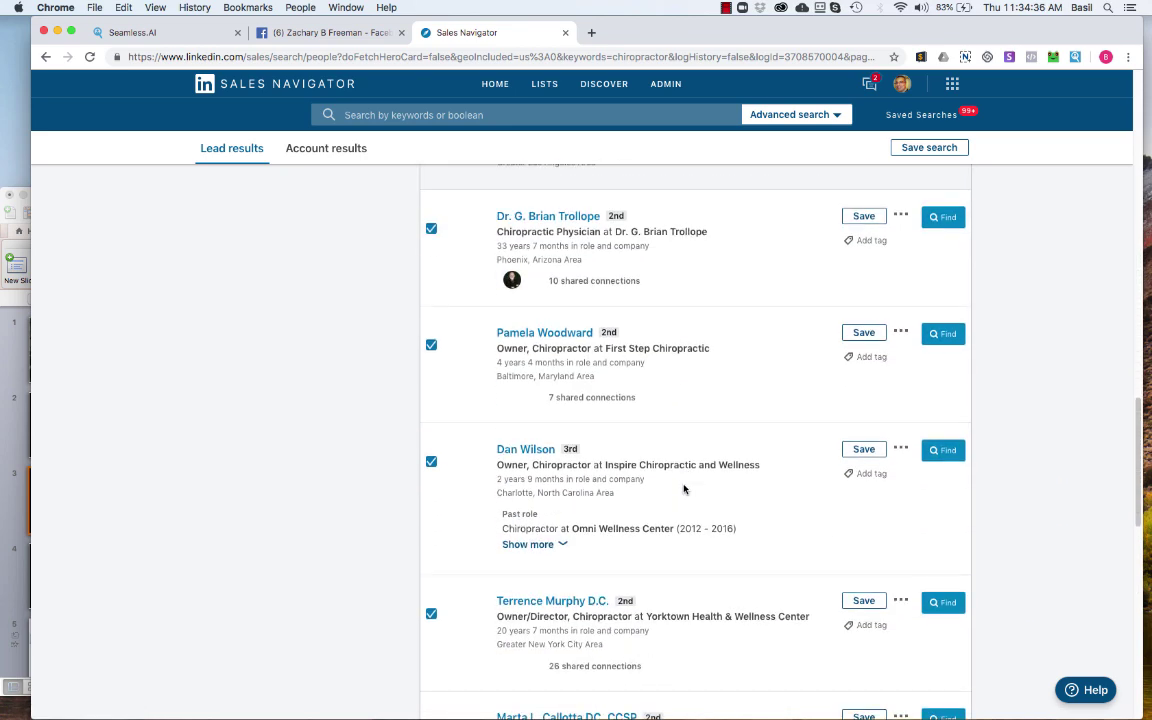
scroll(676, 476, "down", 10)
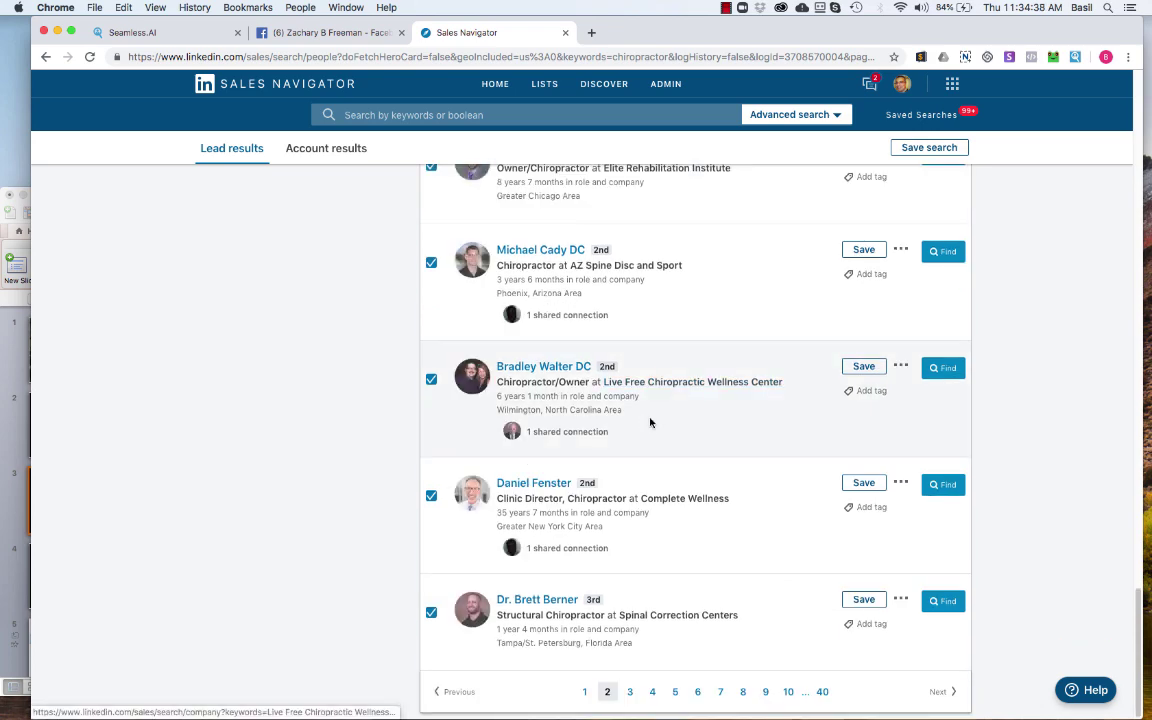
scroll(650, 423, "up", 20)
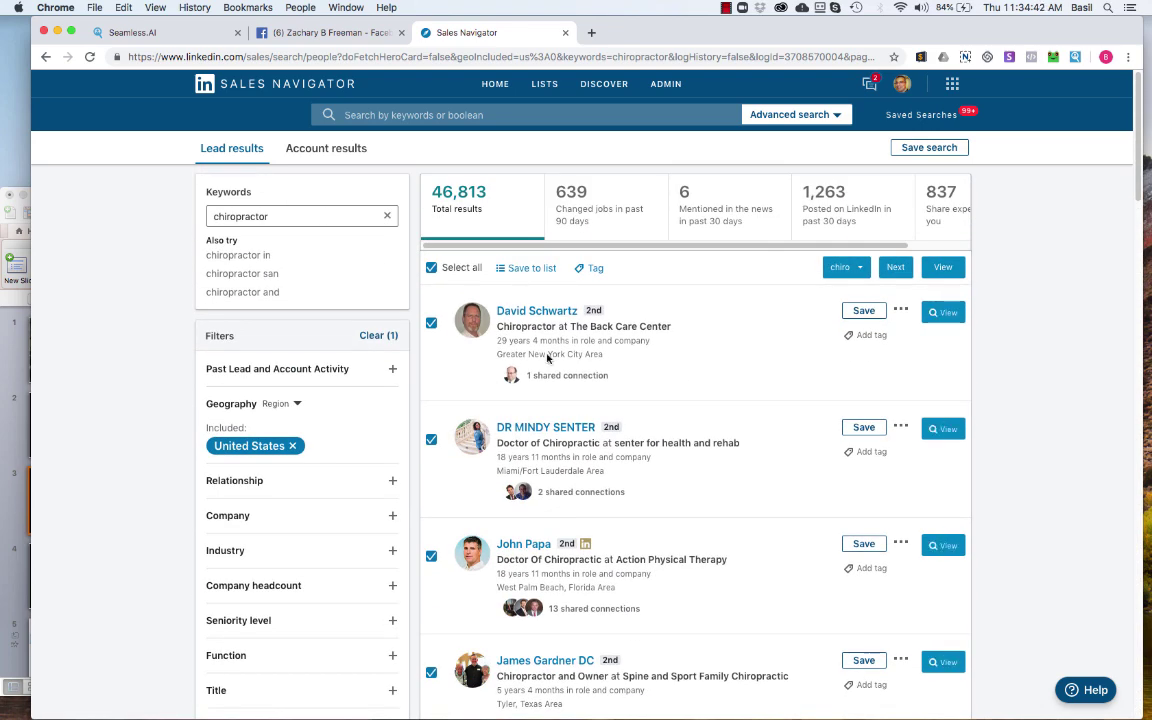
Switch to Seamless.AI and clear the mortgage list filter from the saved contacts.
left_click(176, 37)
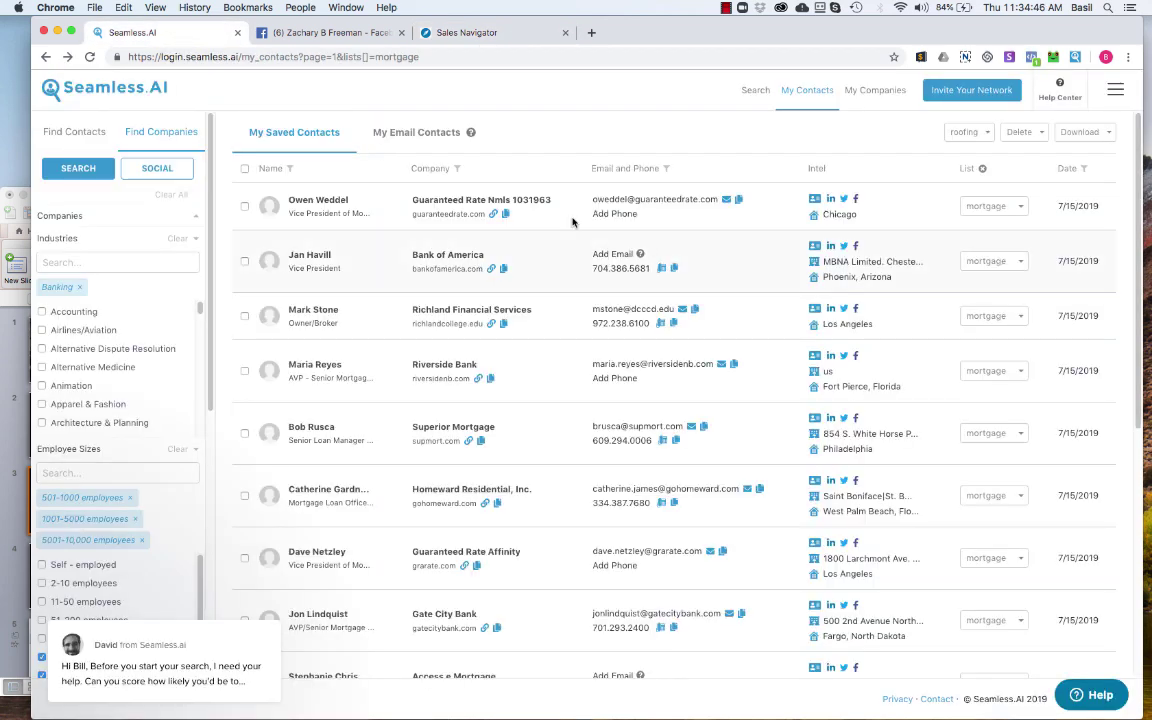
scroll(800, 320, "down", 1)
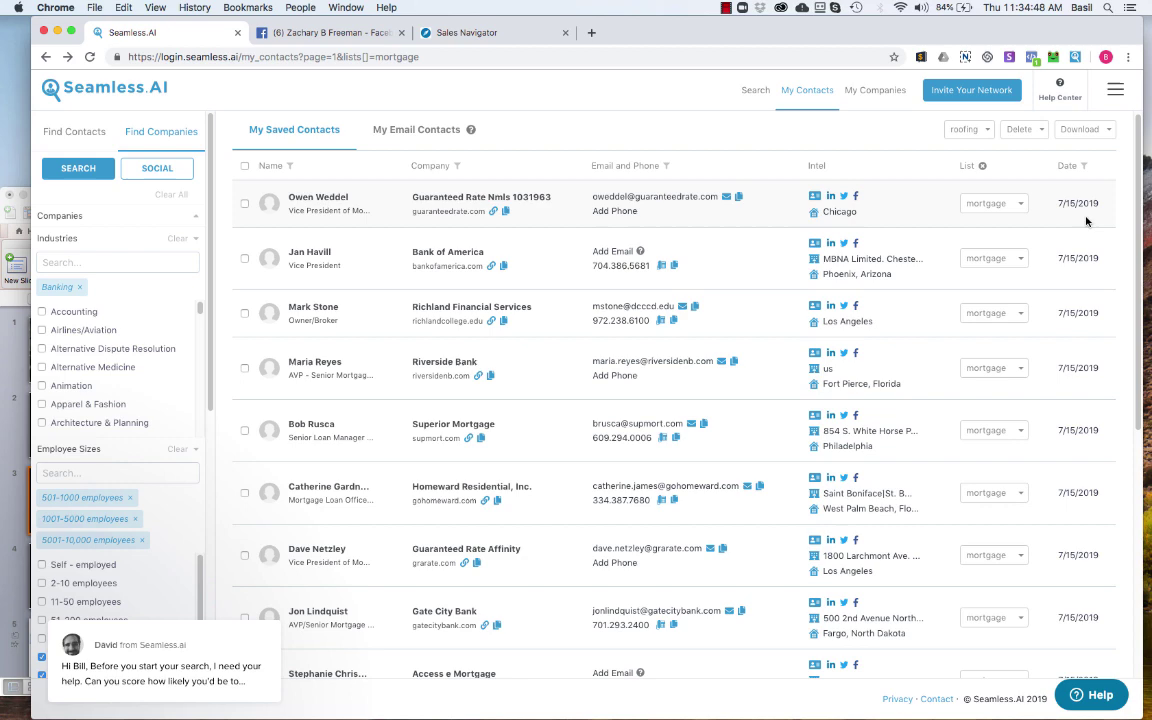
left_click(982, 166)
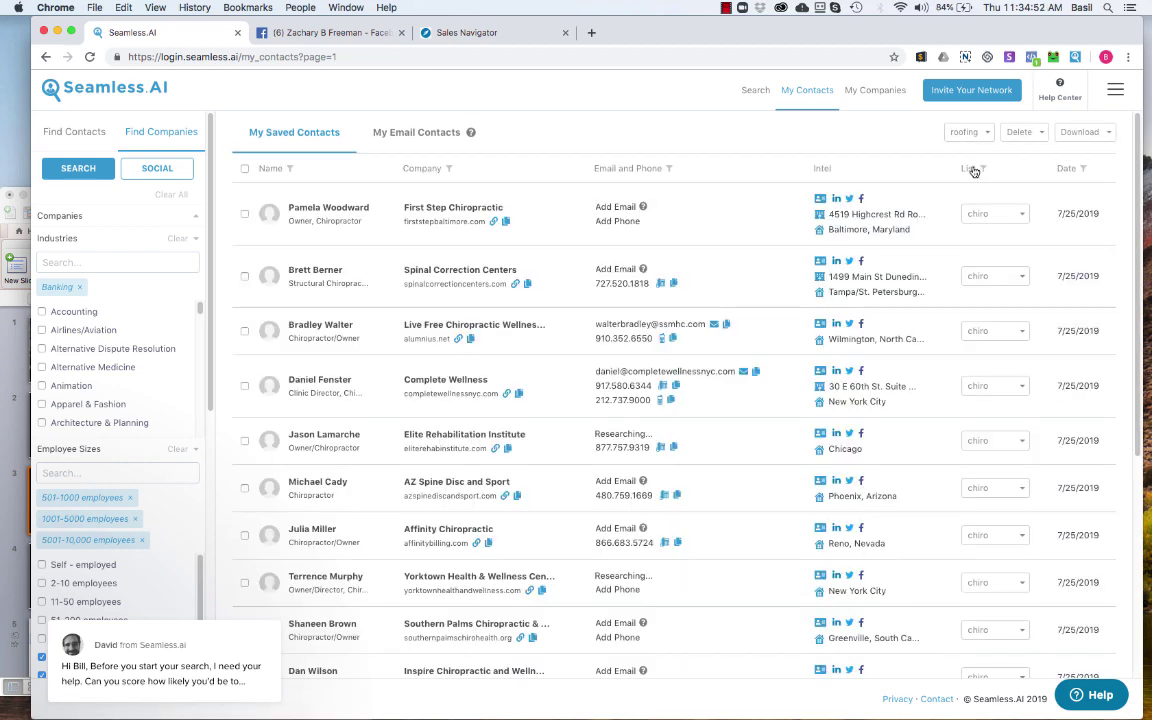
Check the available list filter options and reload the saved contacts page to refresh them.
left_click(966, 174)
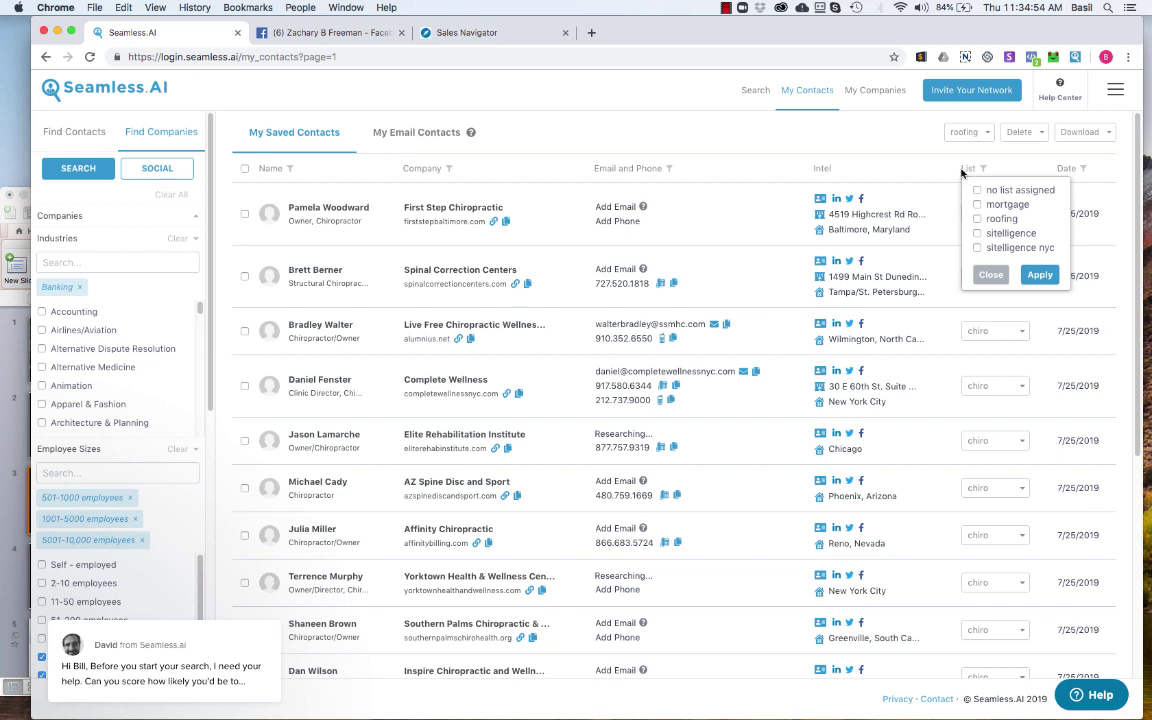
left_click(596, 57)
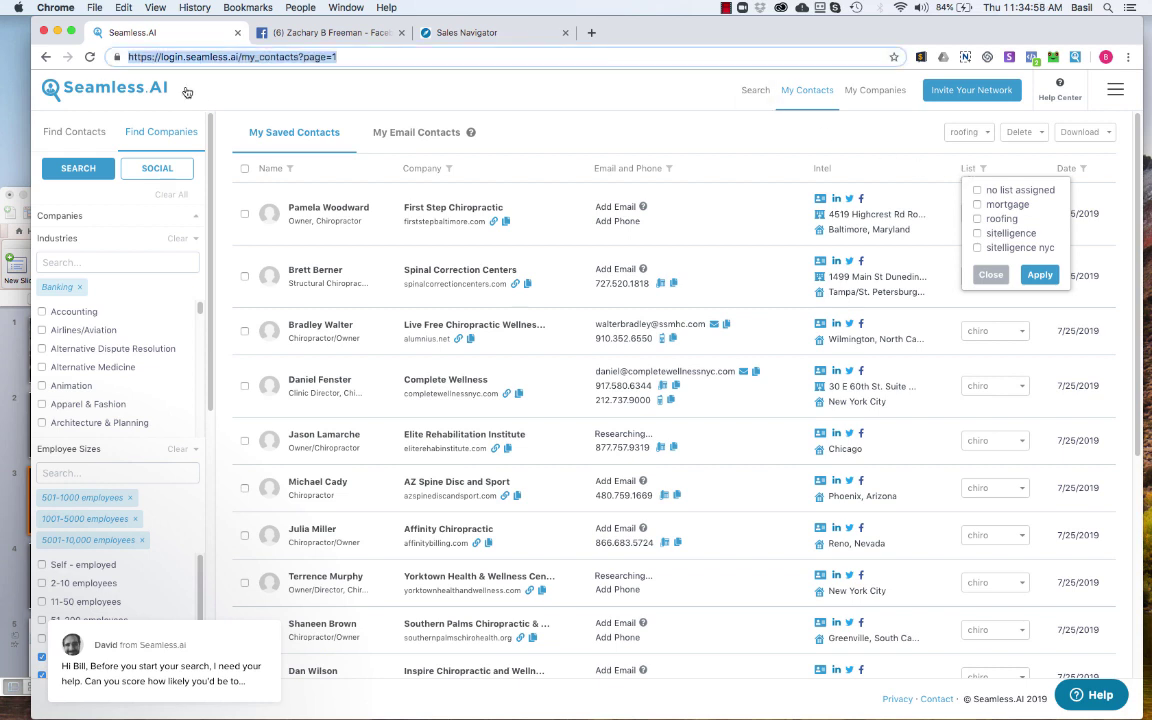
left_click(88, 57)
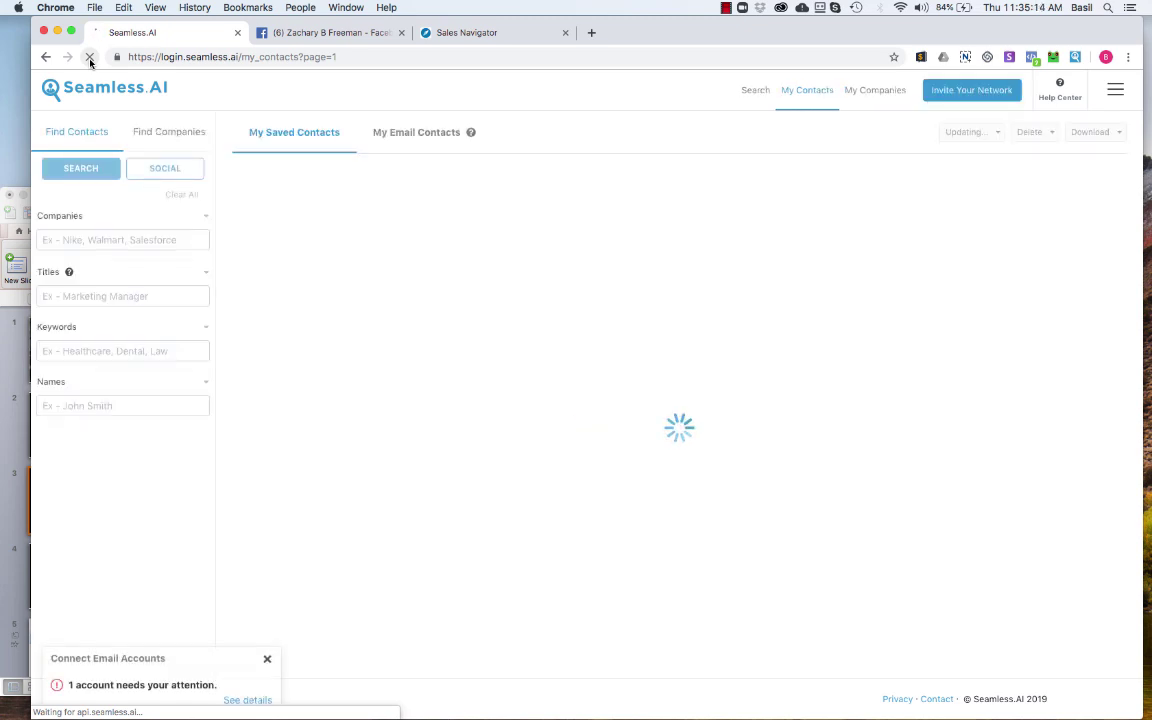
left_click(90, 57)
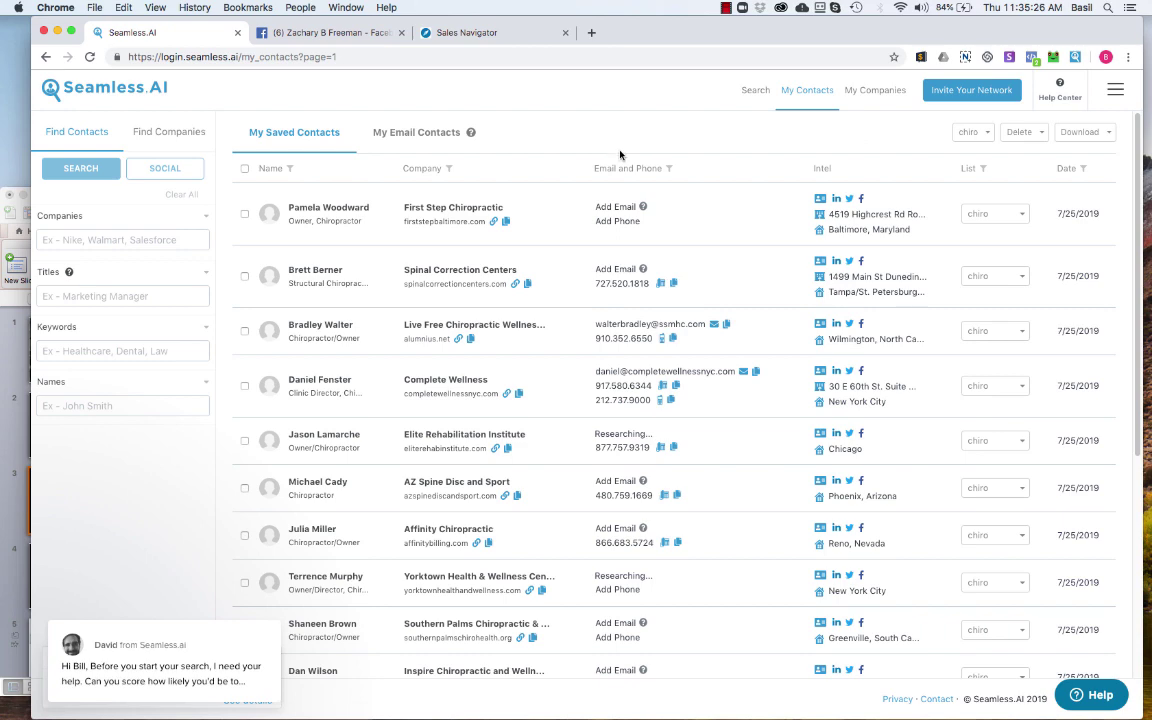
Open the contact intelligence for the Long Beach Spine & Rehabilitation contact and review the contact and company links.
scroll(633, 181, "down", 1)
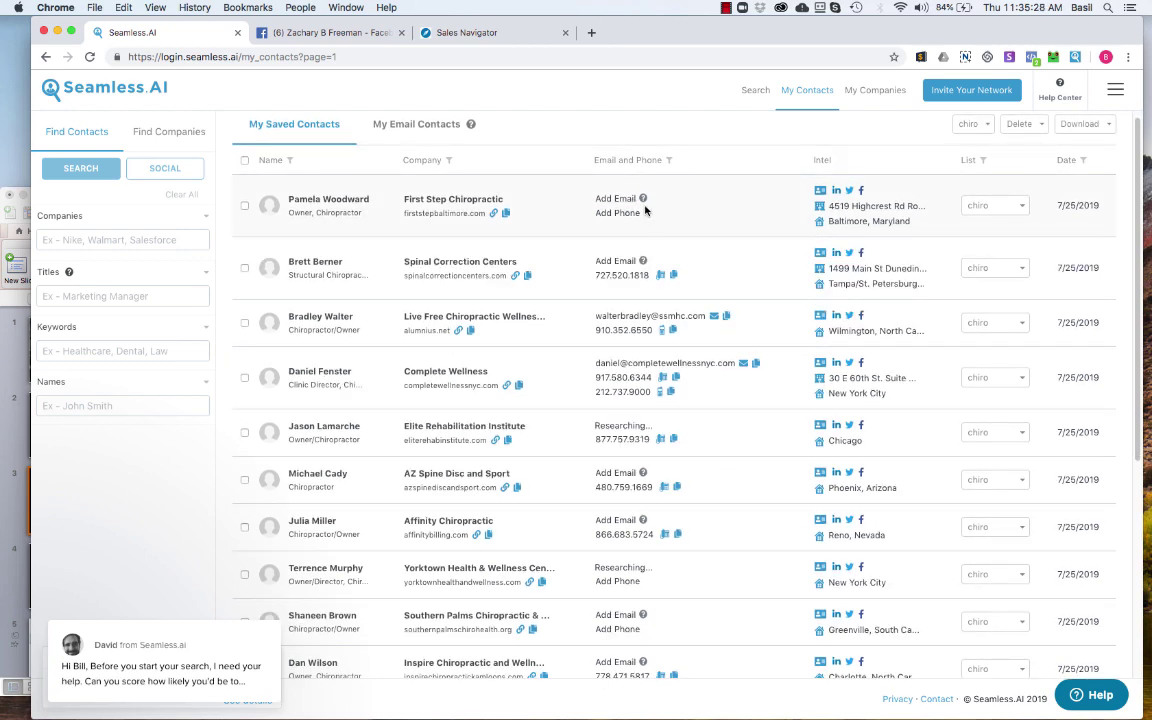
scroll(633, 409, "down", 5)
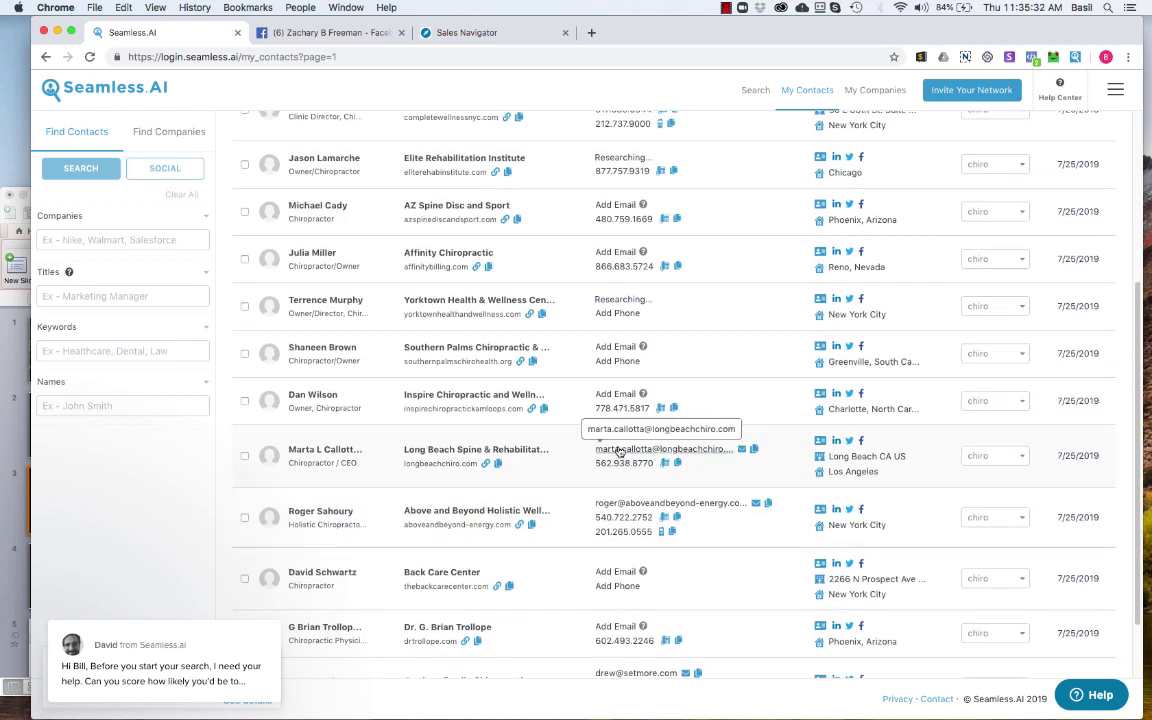
scroll(619, 465, "down", 2)
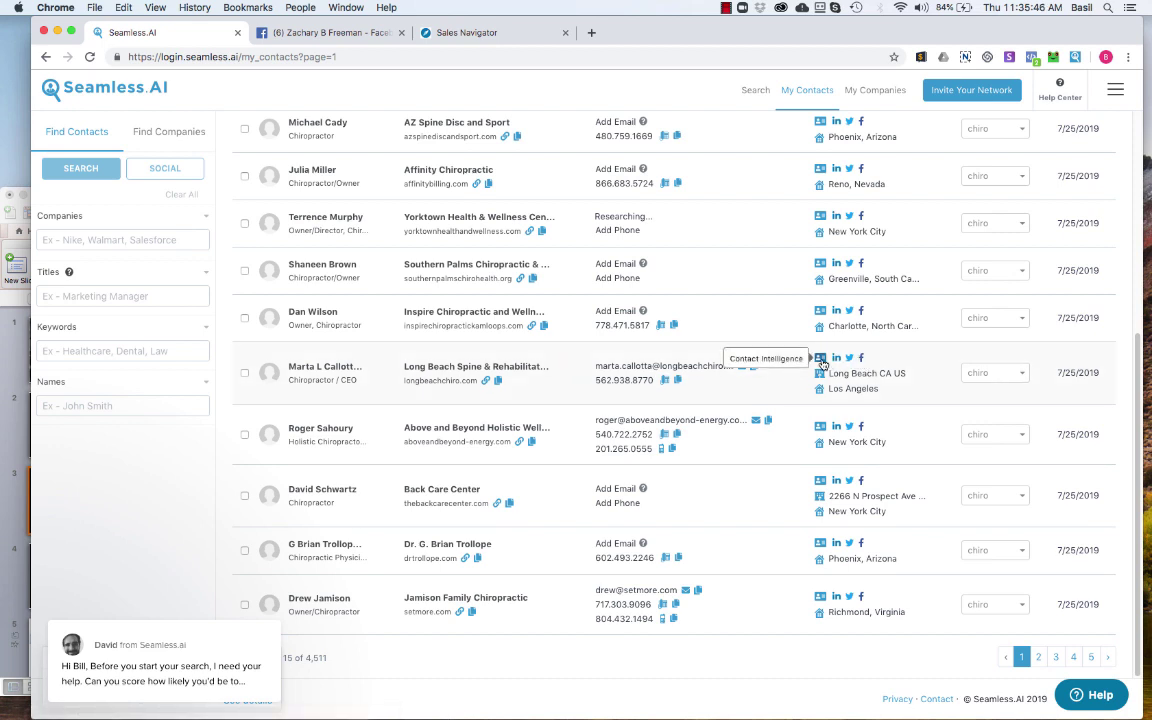
left_click(820, 360)
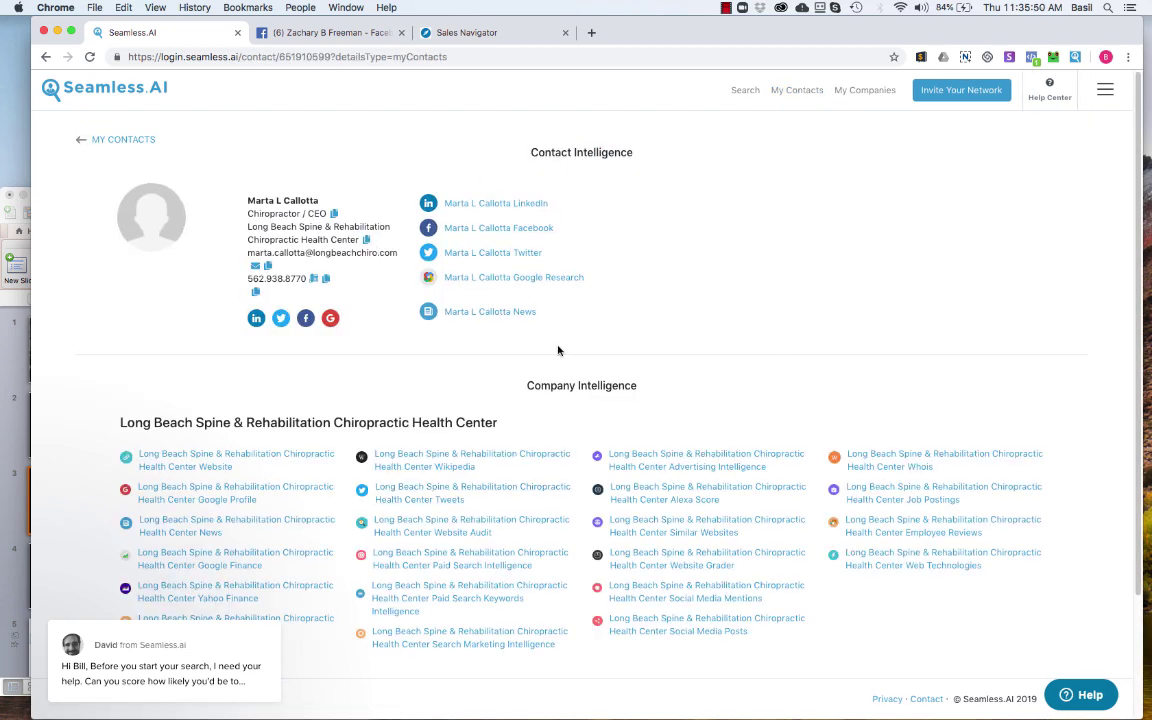
scroll(571, 450, "down", 3)
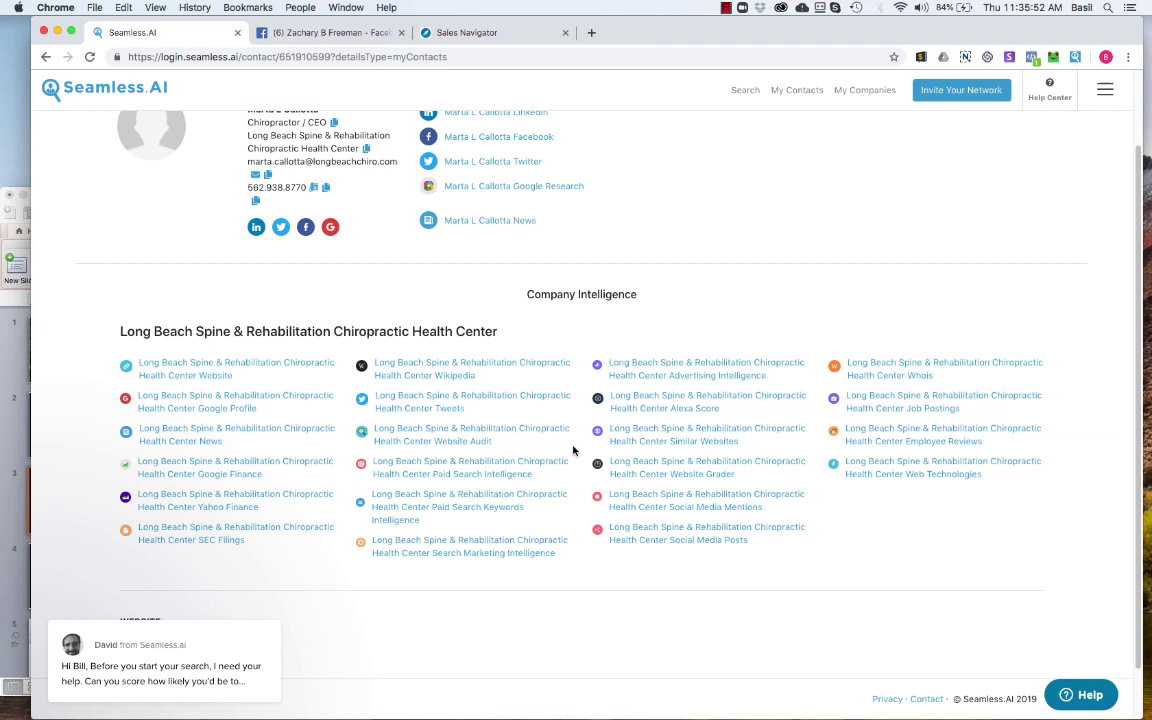
scroll(573, 451, "up", 3)
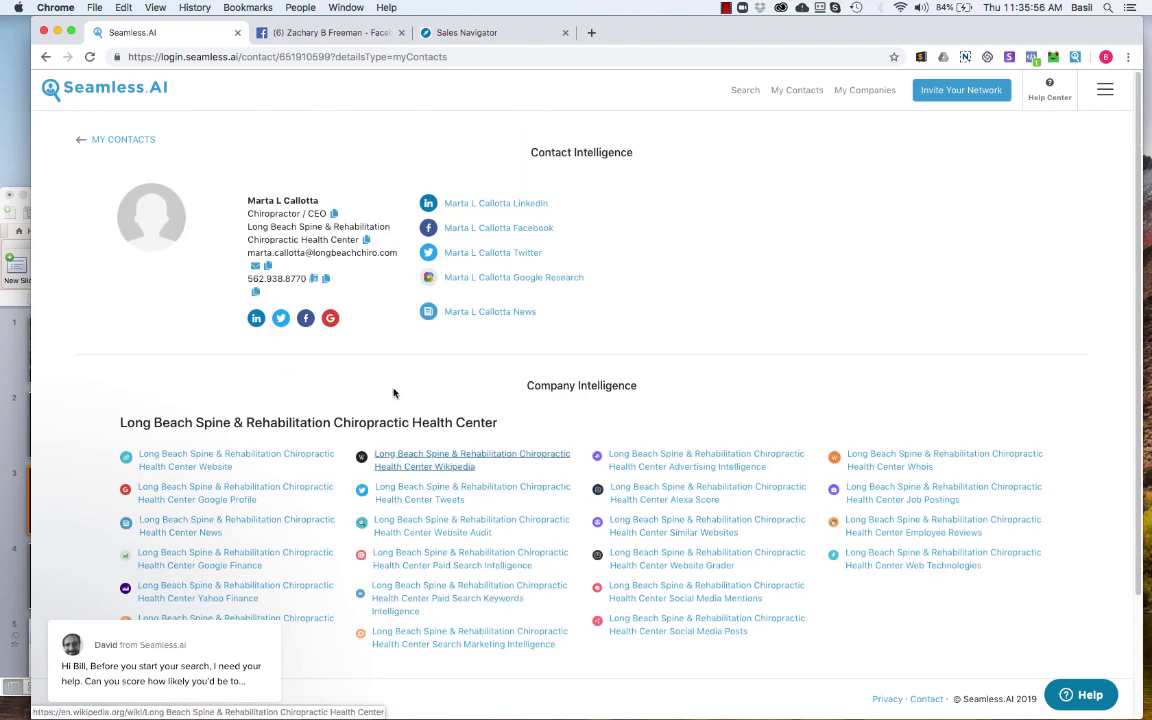
Look up the contact's Facebook and Google News results from the intelligence links, and switch back to Seamless.AI.
left_click(463, 235)
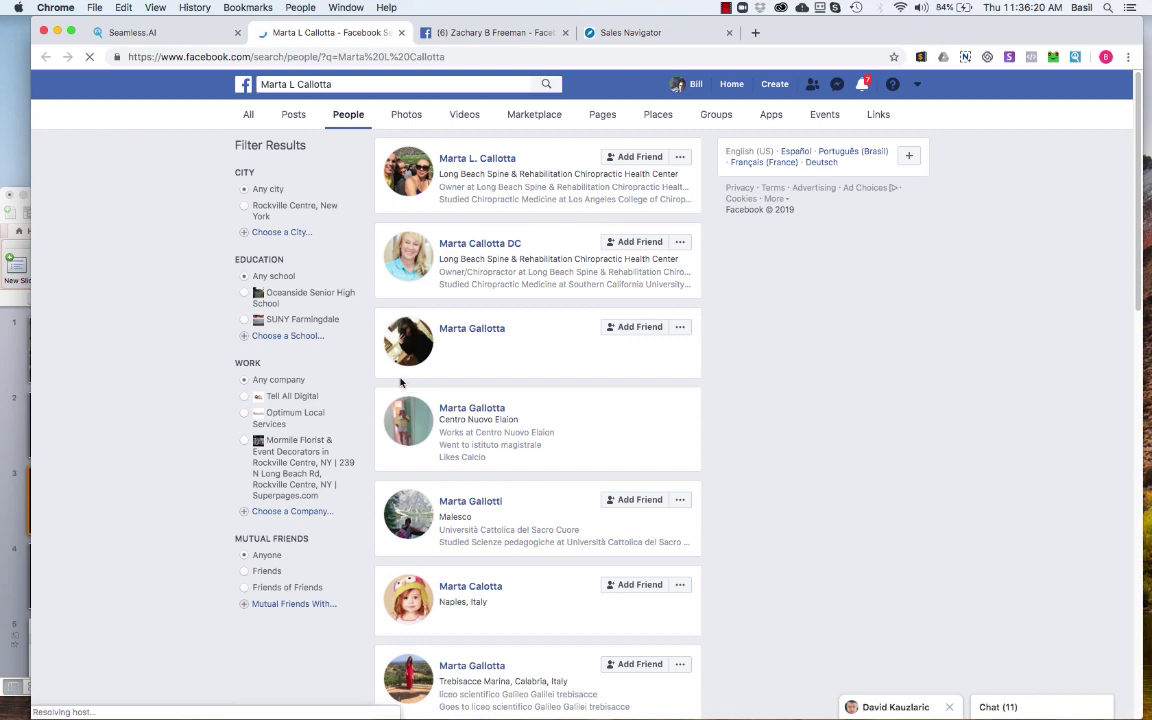
left_click(167, 33)
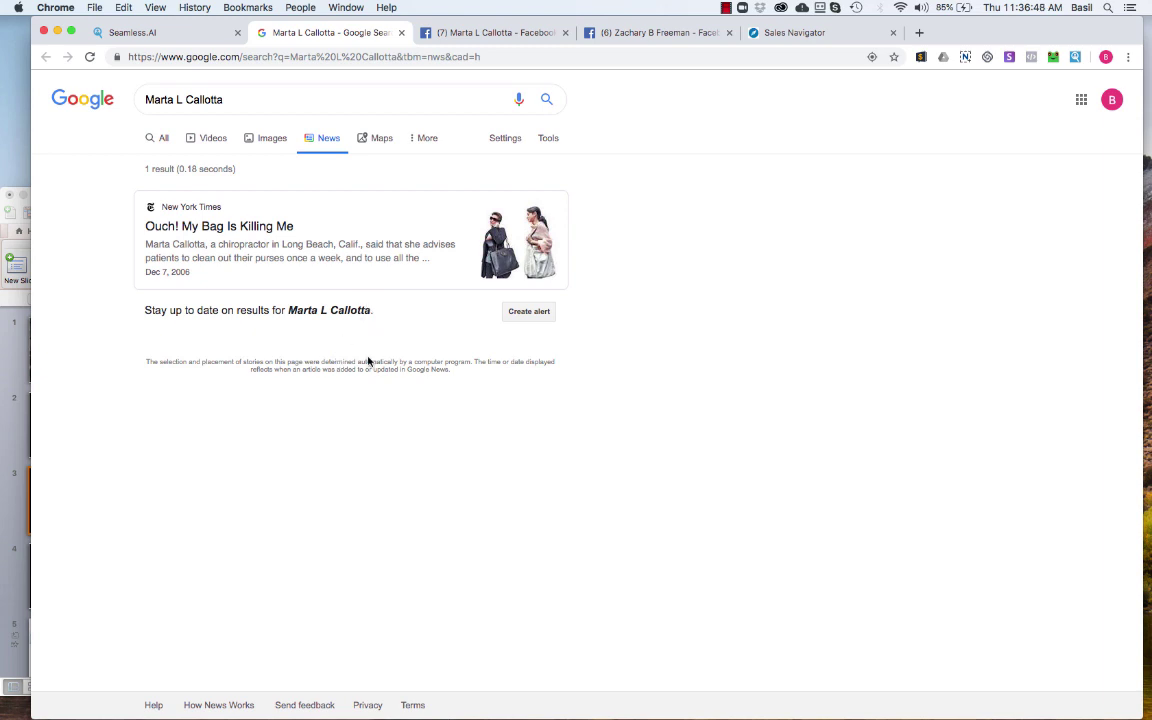
left_click(181, 33)
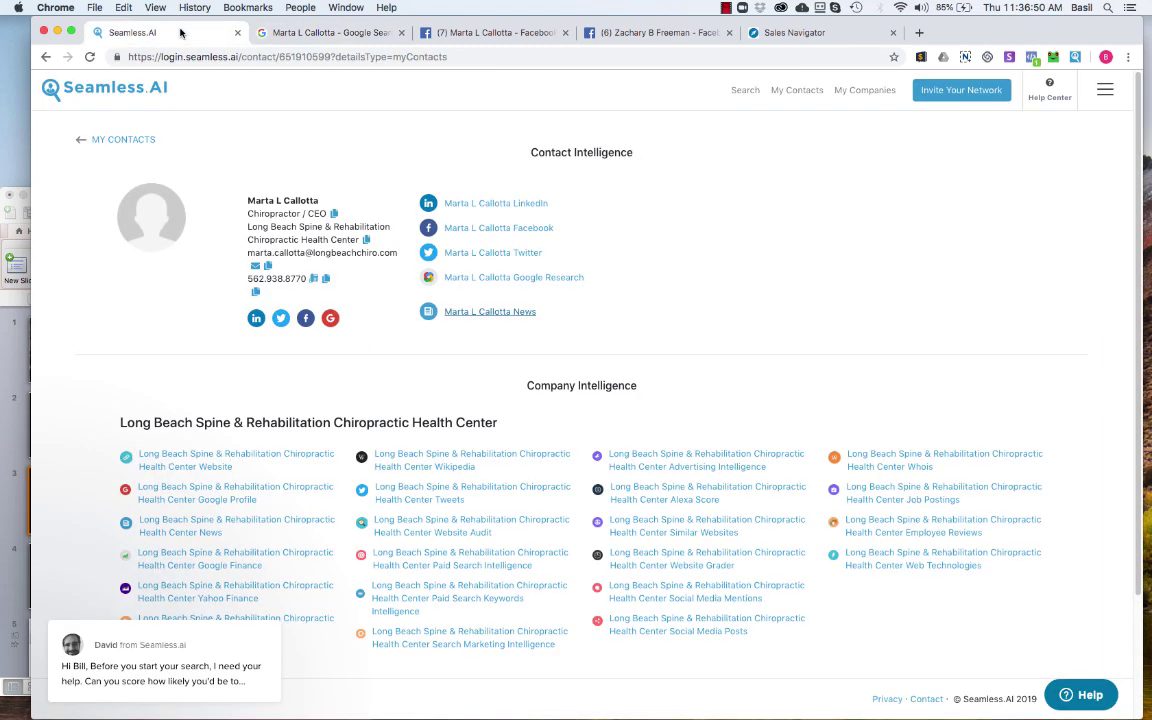
Review the company intelligence links for Long Beach Spine & Rehabilitation Chiropractic Health Center and return to the saved contacts.
scroll(496, 512, "down", 3)
scroll(496, 512, "up", 3)
scroll(757, 376, "down", 3)
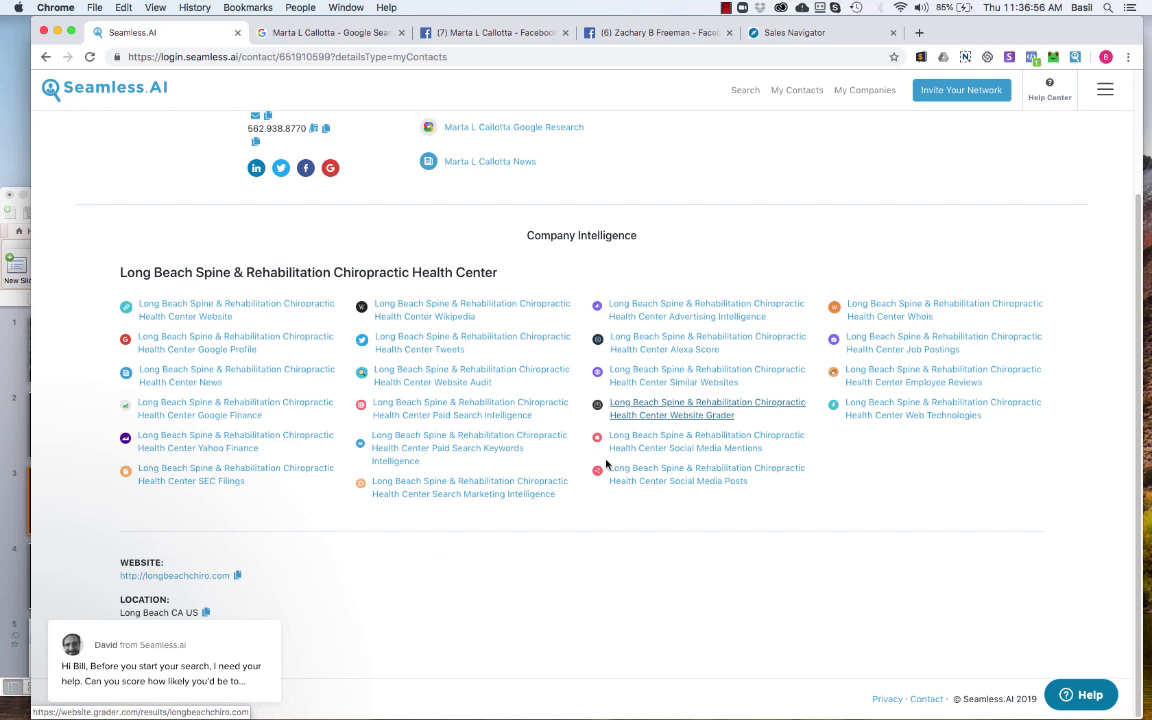
scroll(346, 565, "up", 3)
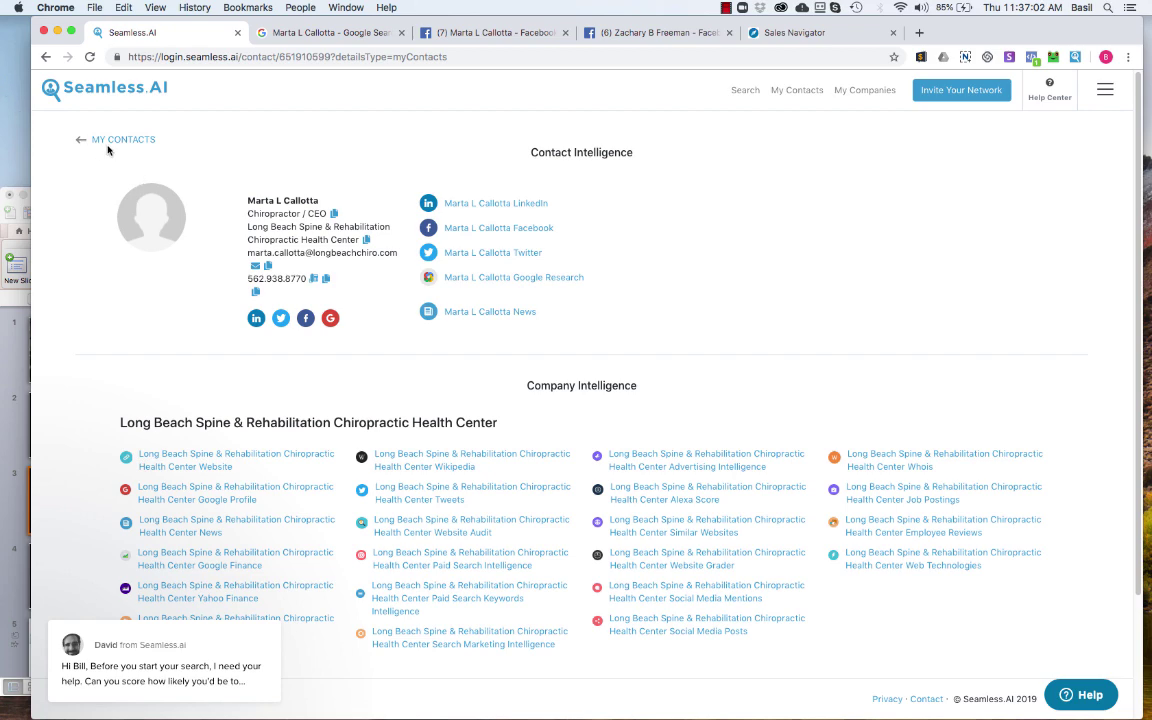
left_click(78, 141)
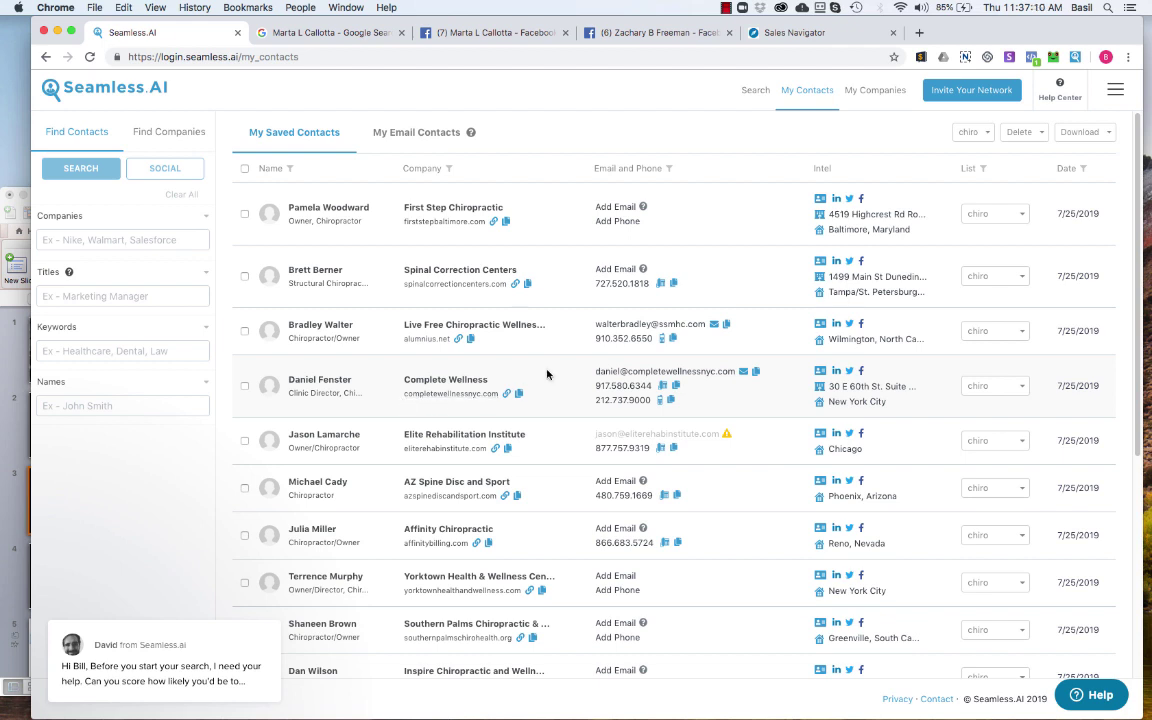
Examine the companies, emails and phone numbers of the saved chiro contacts on the first page.
scroll(606, 442, "down", 1)
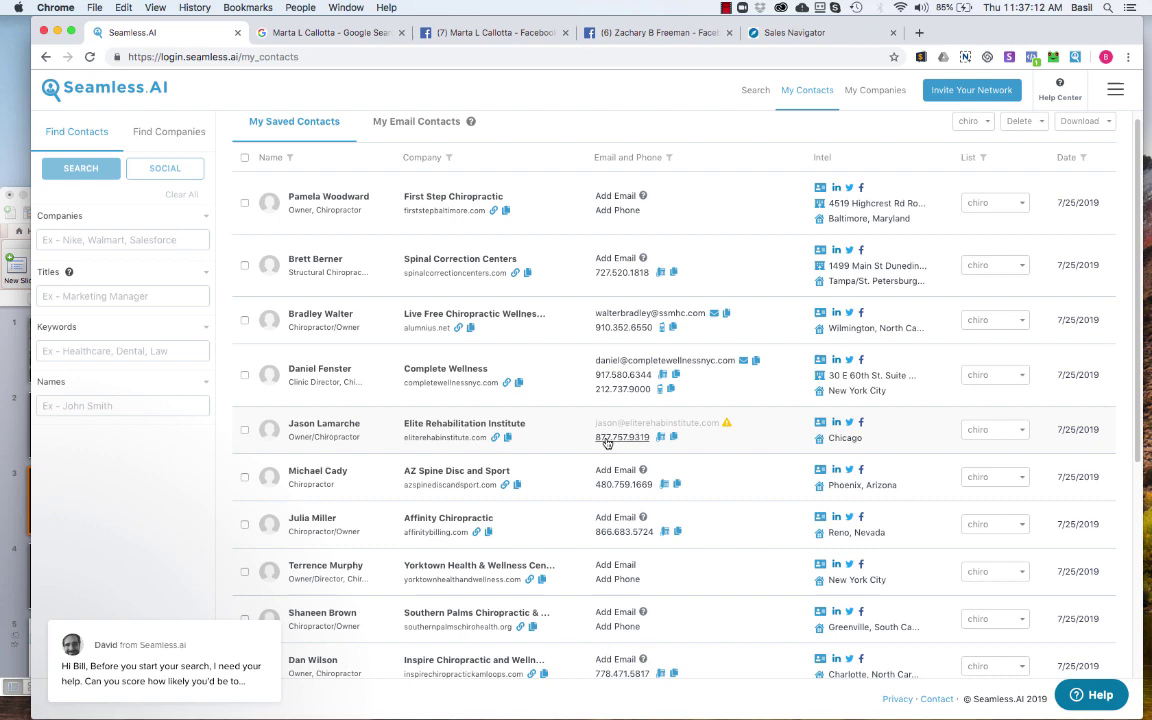
scroll(606, 442, "down", 1)
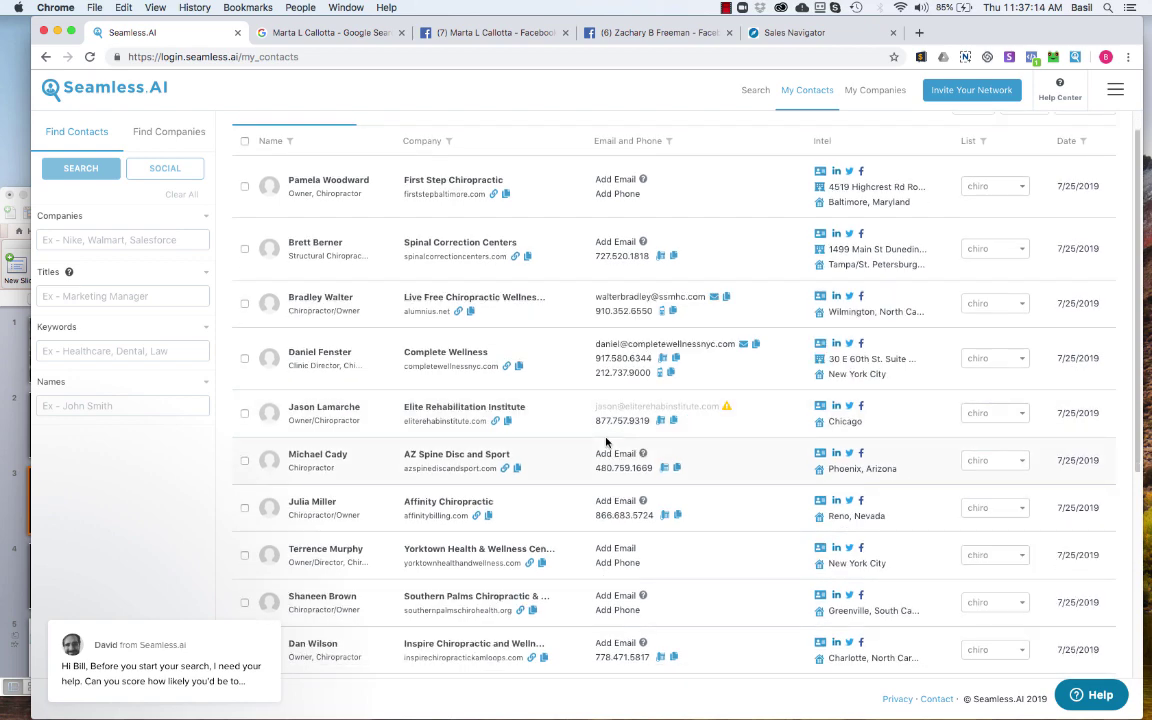
scroll(604, 440, "up", 1)
scroll(572, 428, "down", 5)
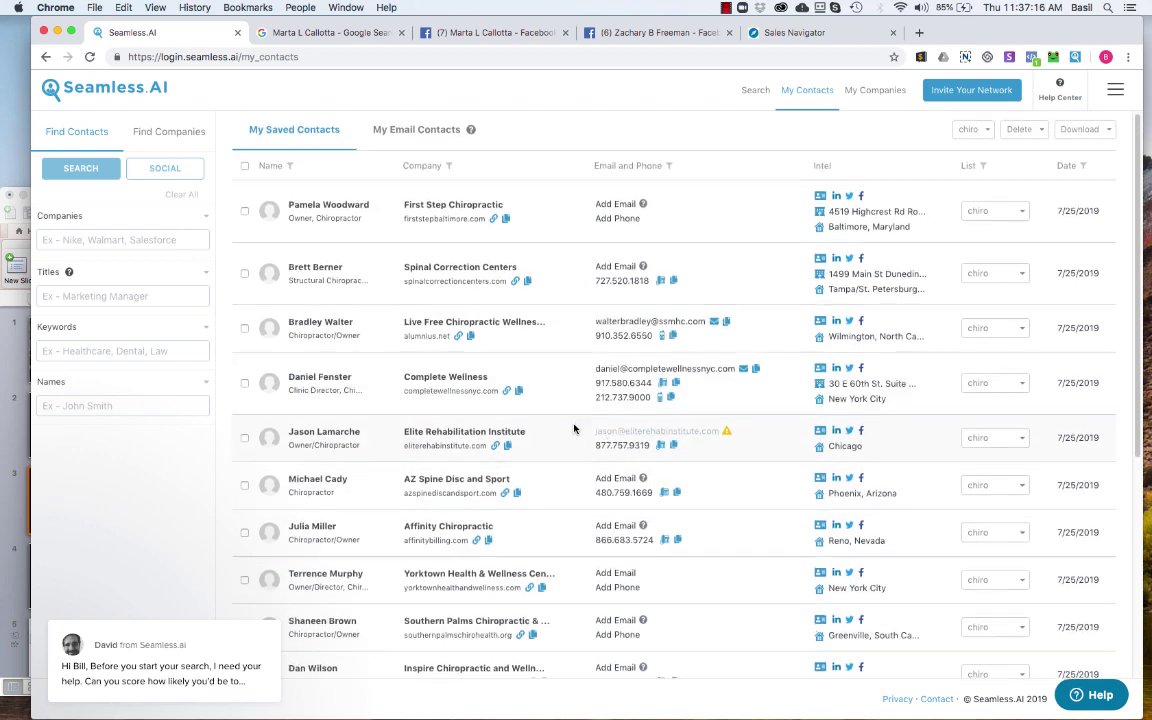
scroll(575, 432, "up", 5)
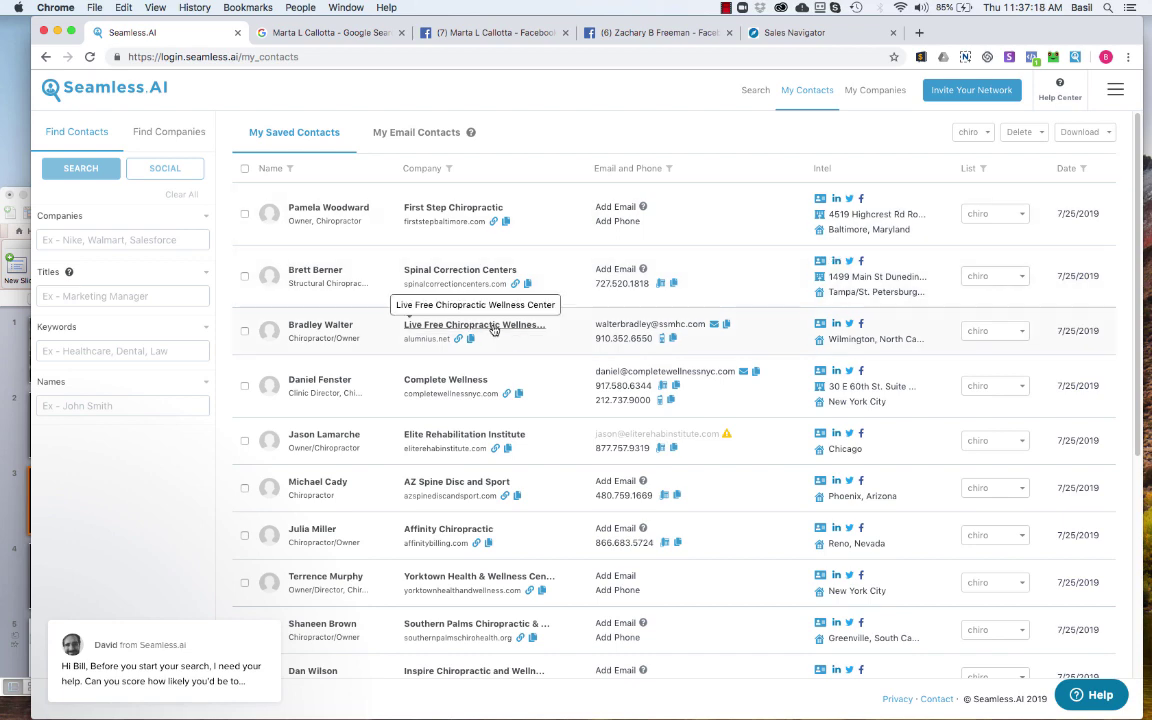
scroll(493, 325, "down", 3)
scroll(493, 326, "down", 3)
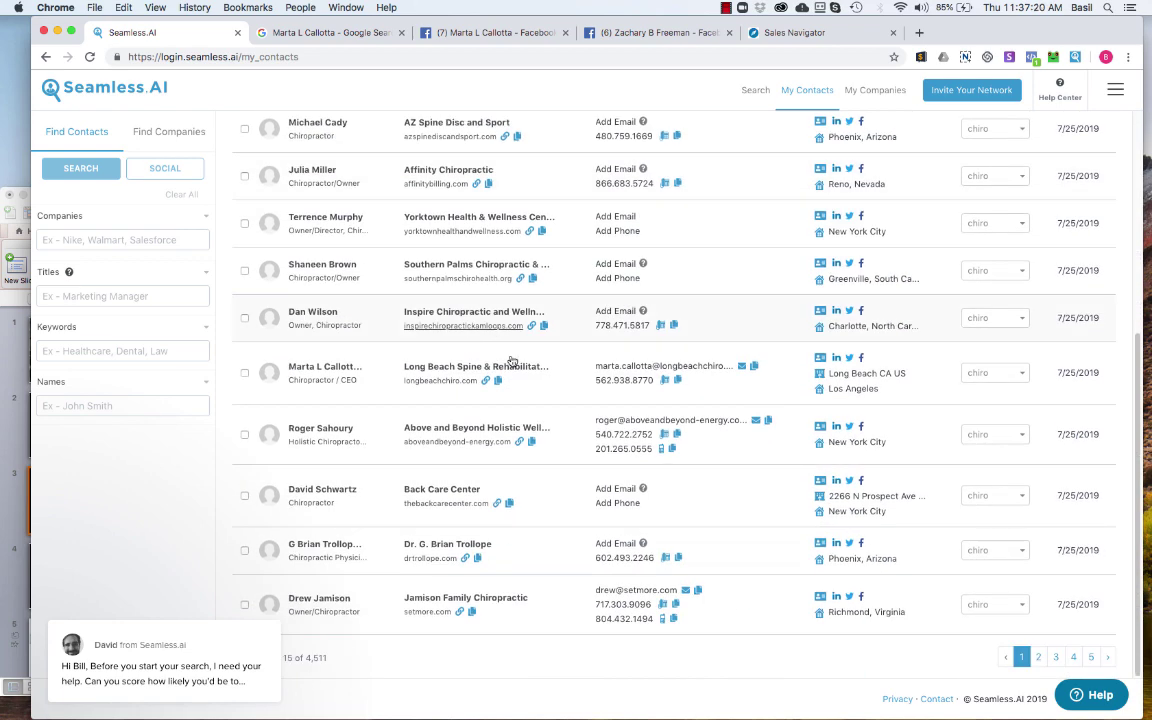
scroll(675, 497, "up", 5)
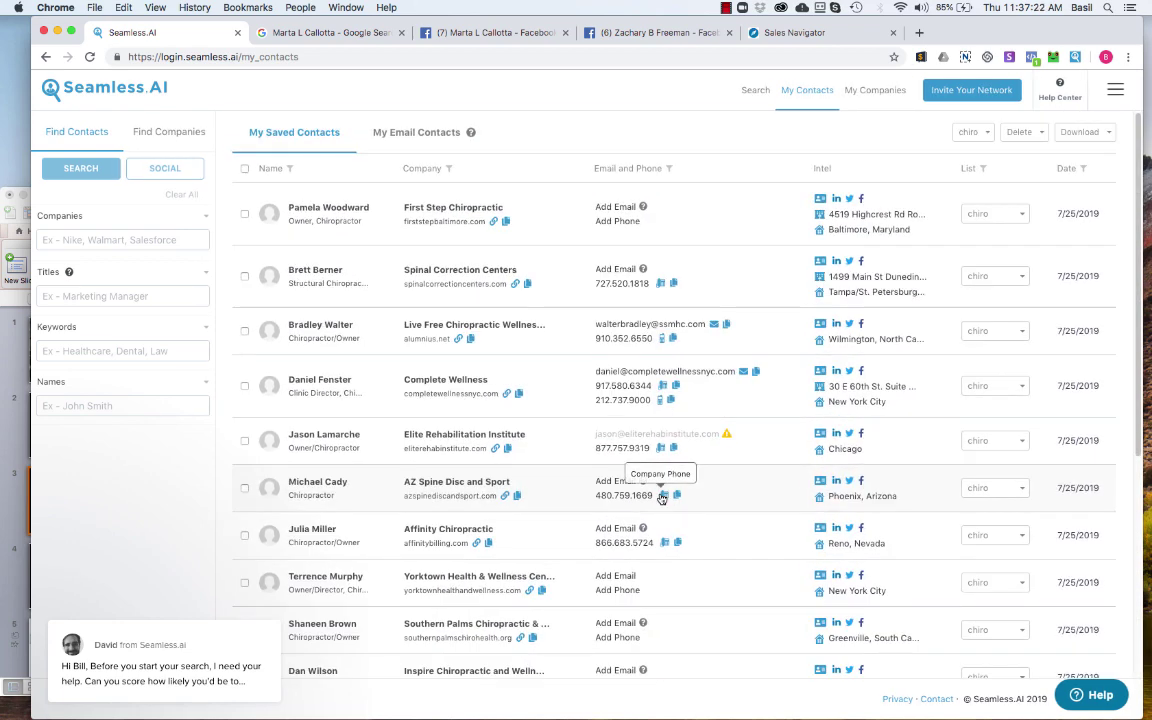
Filter the saved contacts by the mortgage list and review the contact details on its first page.
left_click(977, 170)
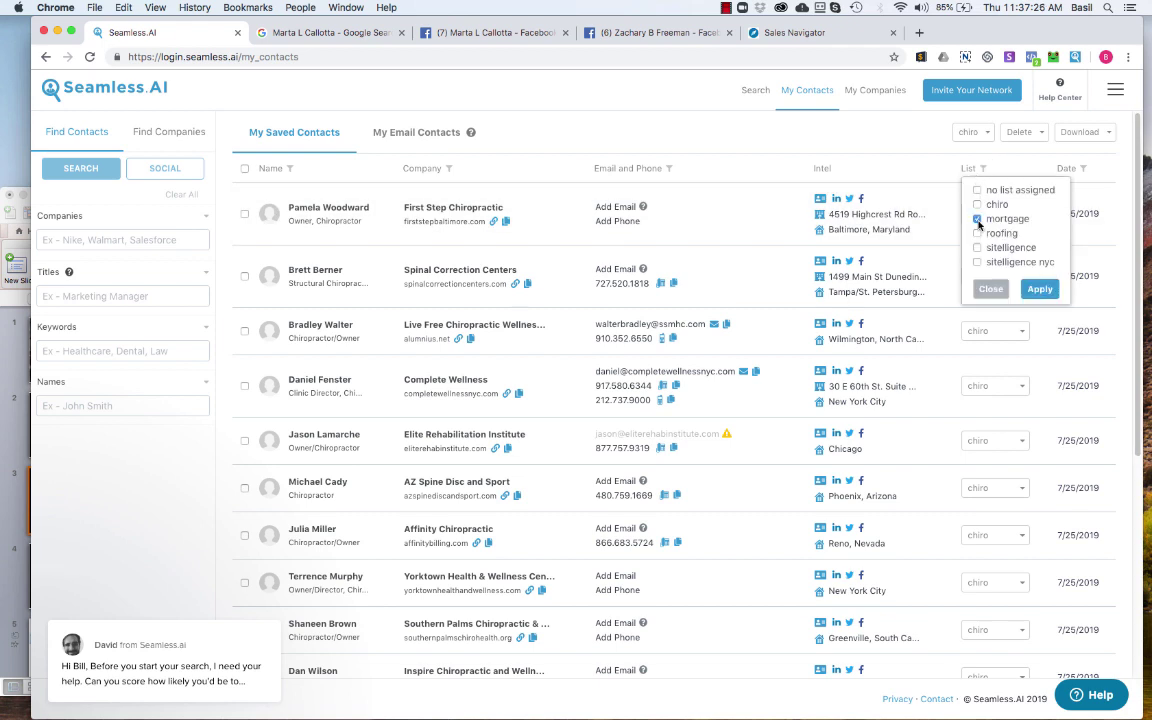
left_click(1043, 290)
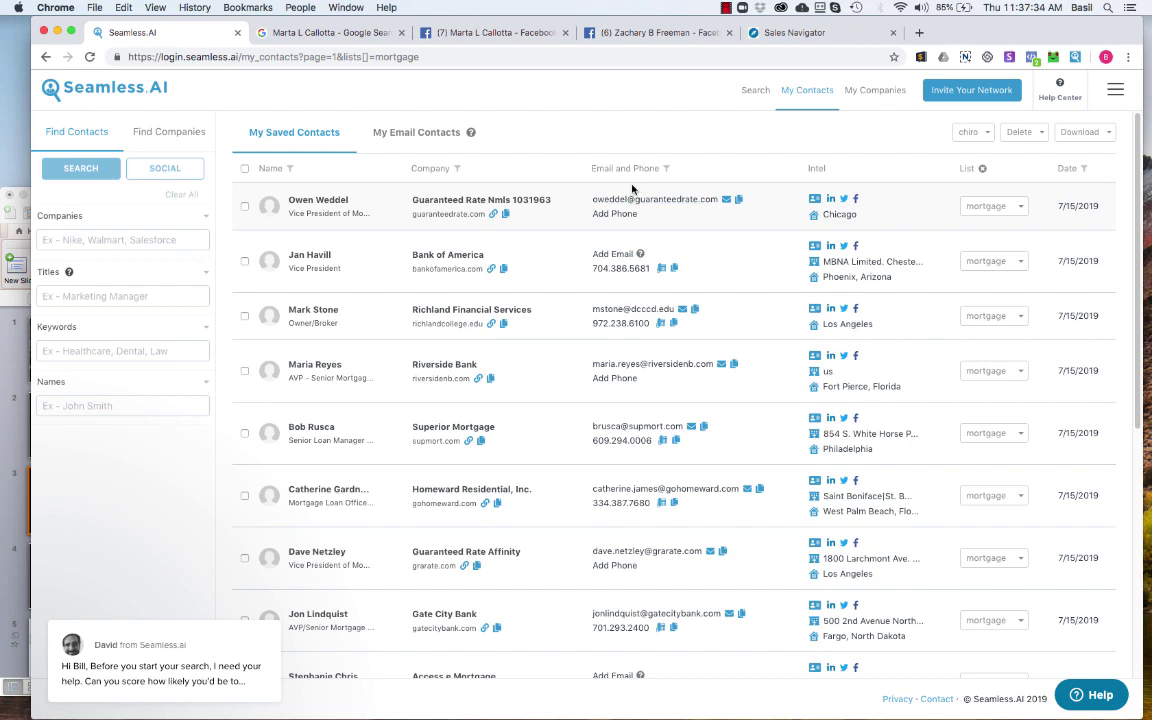
scroll(622, 245, "down", 5)
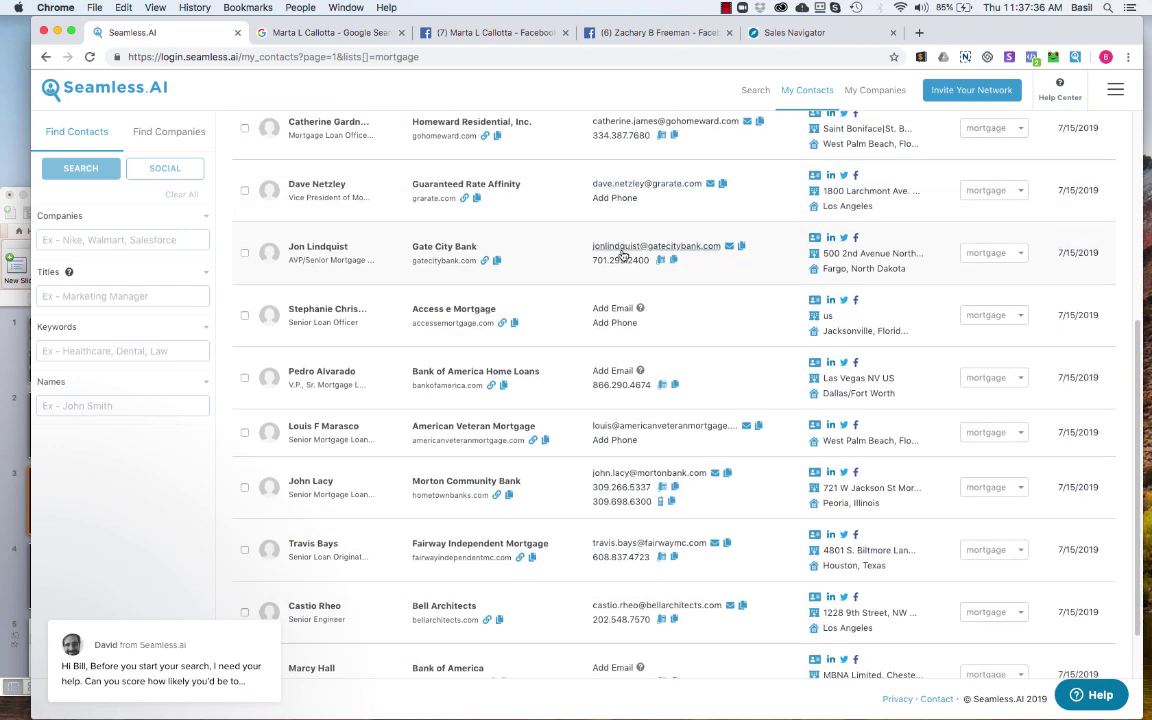
scroll(622, 250, "down", 2)
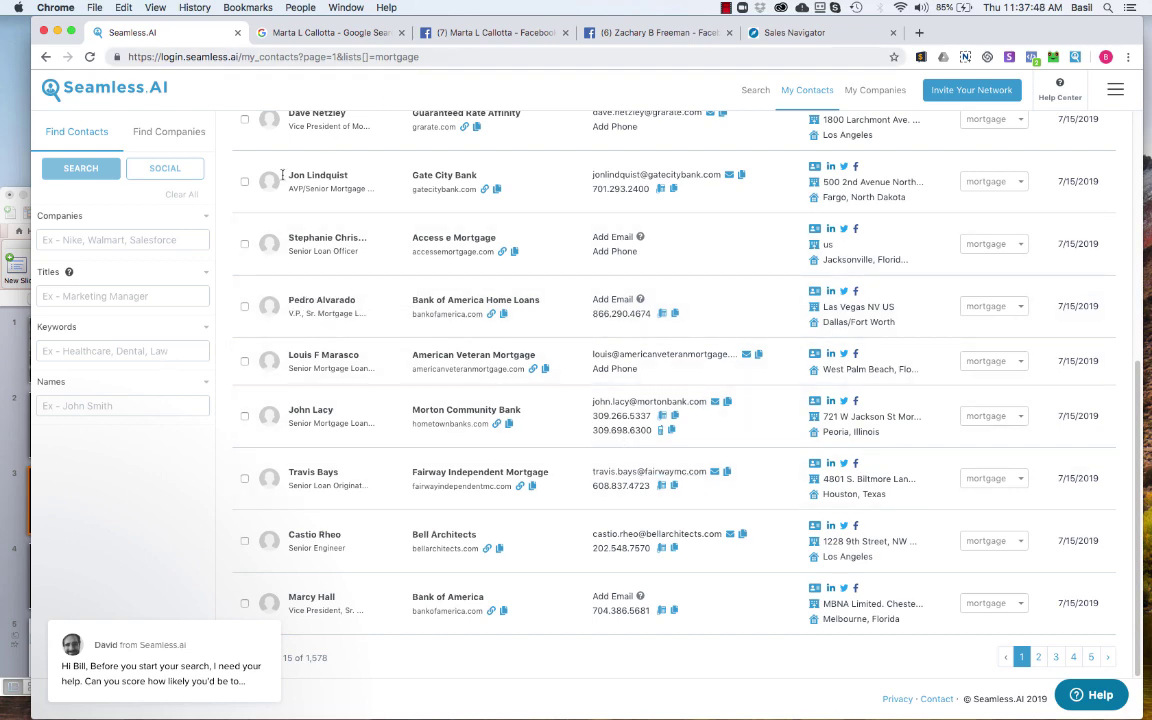
scroll(231, 130, "up", 5)
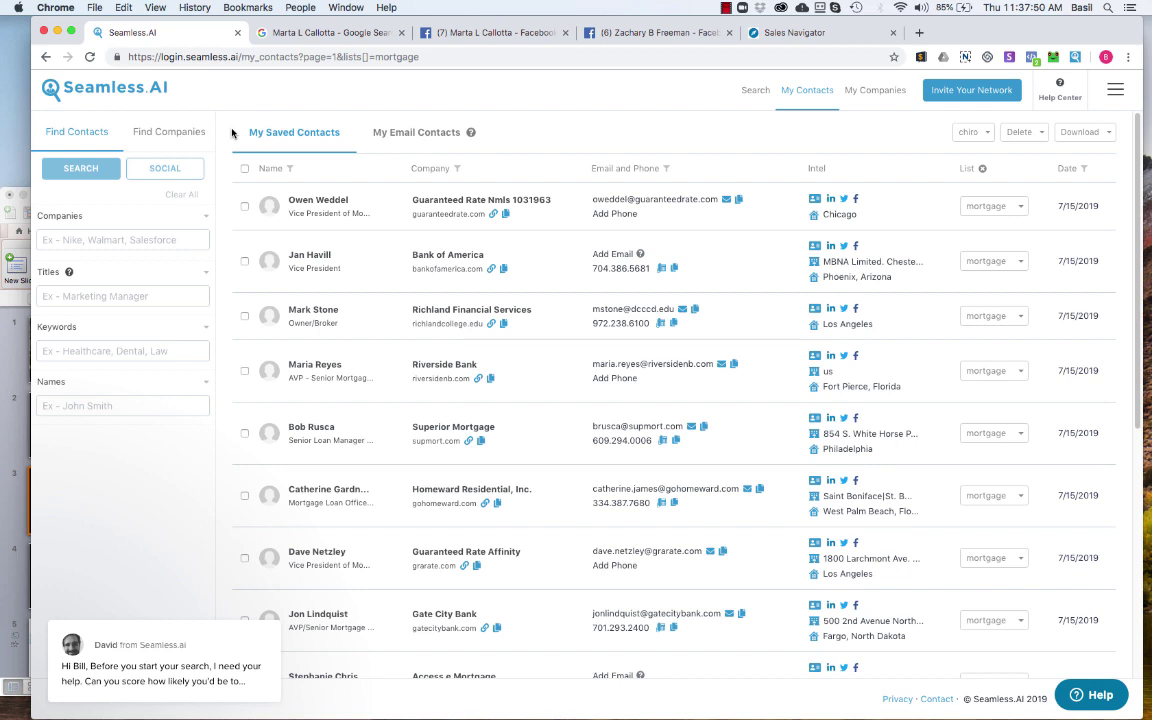